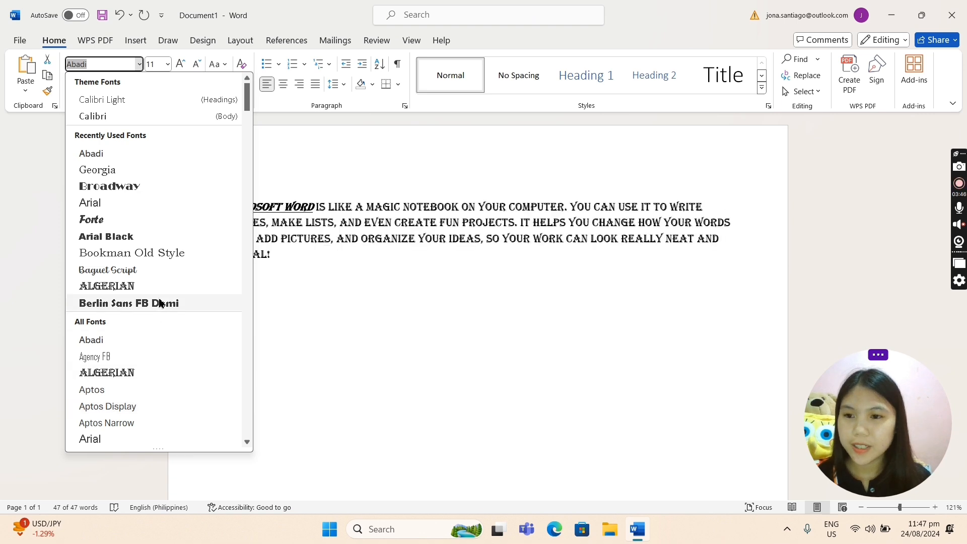
Try the Forte font on the whole paragraph, and replace it with Cambria.
{"action": "left_click", "coordinate": [149, 222]}
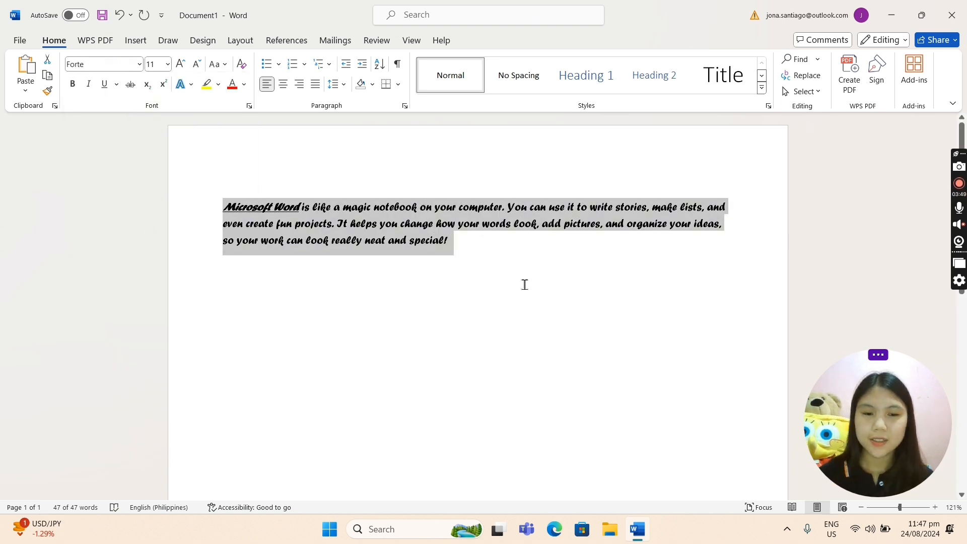
{"action": "left_click", "coordinate": [141, 66]}
{"action": "scroll", "coordinate": [159, 338], "scroll_direction": "down", "scroll_amount": 3}
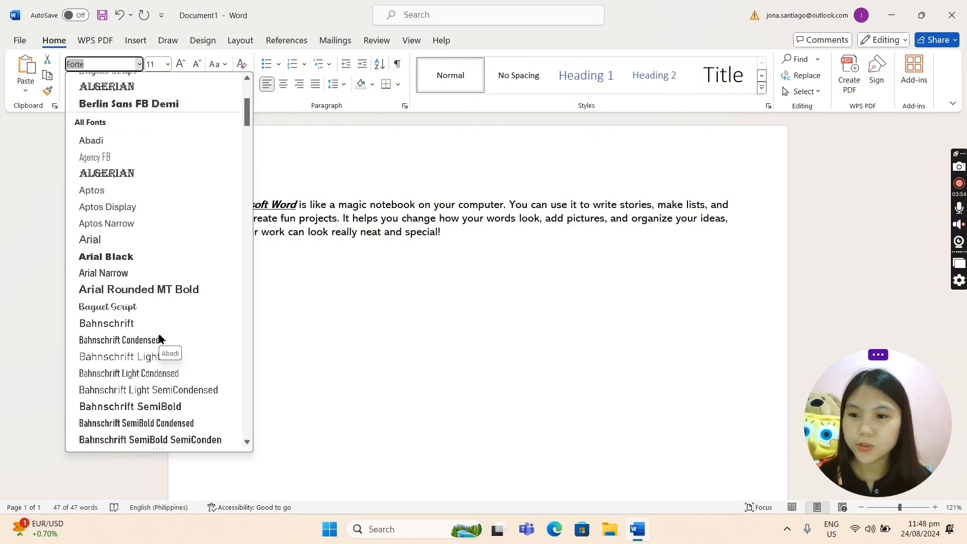
{"action": "scroll", "coordinate": [159, 338], "scroll_direction": "down", "scroll_amount": 3}
{"action": "scroll", "coordinate": [159, 339], "scroll_direction": "down", "scroll_amount": 4}
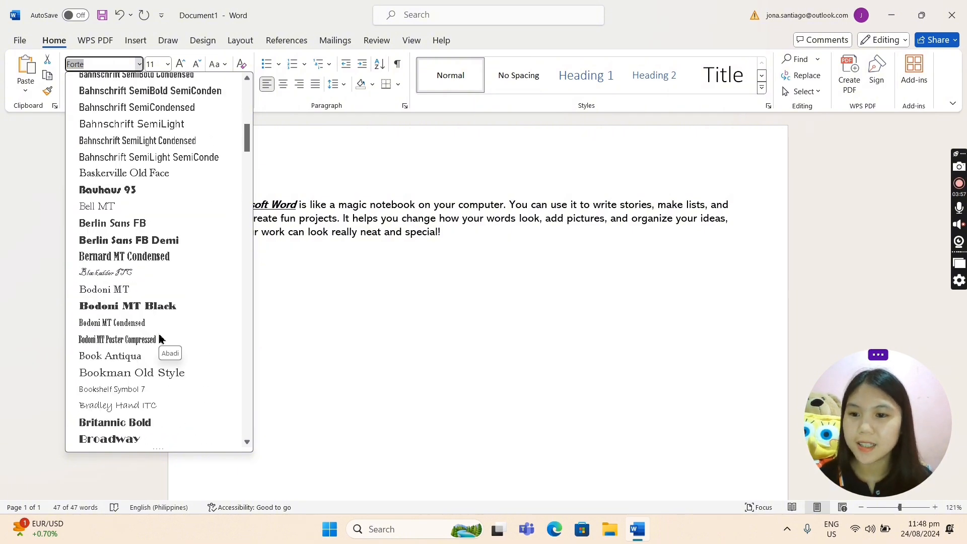
{"action": "scroll", "coordinate": [159, 338], "scroll_direction": "up", "scroll_amount": 6}
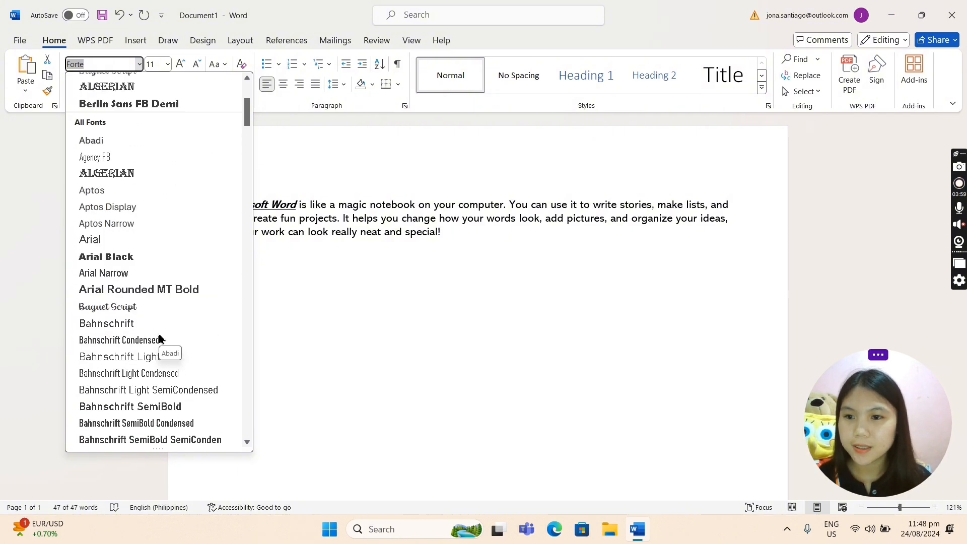
{"action": "scroll", "coordinate": [159, 339], "scroll_direction": "down", "scroll_amount": 2}
{"action": "scroll", "coordinate": [159, 339], "scroll_direction": "down", "scroll_amount": 10}
{"action": "scroll", "coordinate": [159, 337], "scroll_direction": "up", "scroll_amount": 1}
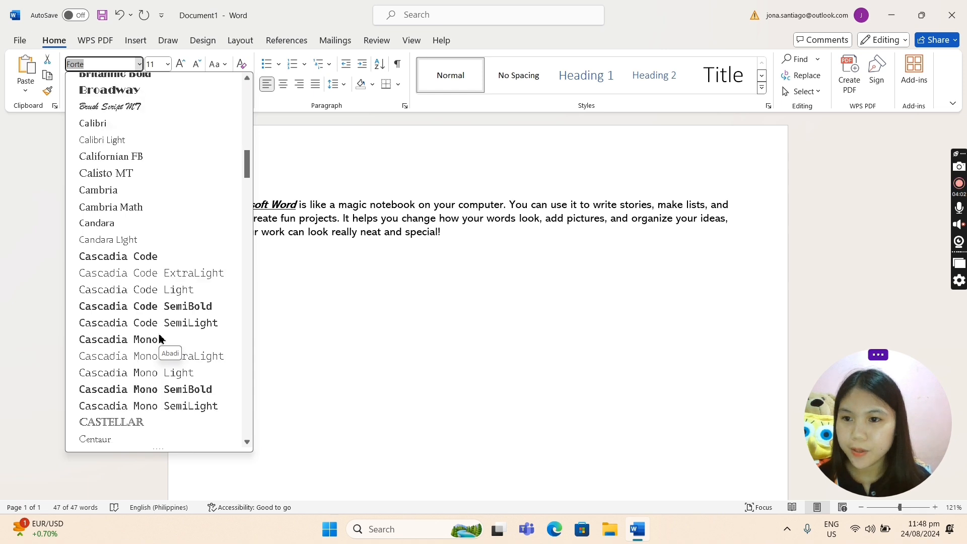
{"action": "left_click", "coordinate": [166, 190]}
{"action": "left_click", "coordinate": [512, 299]}
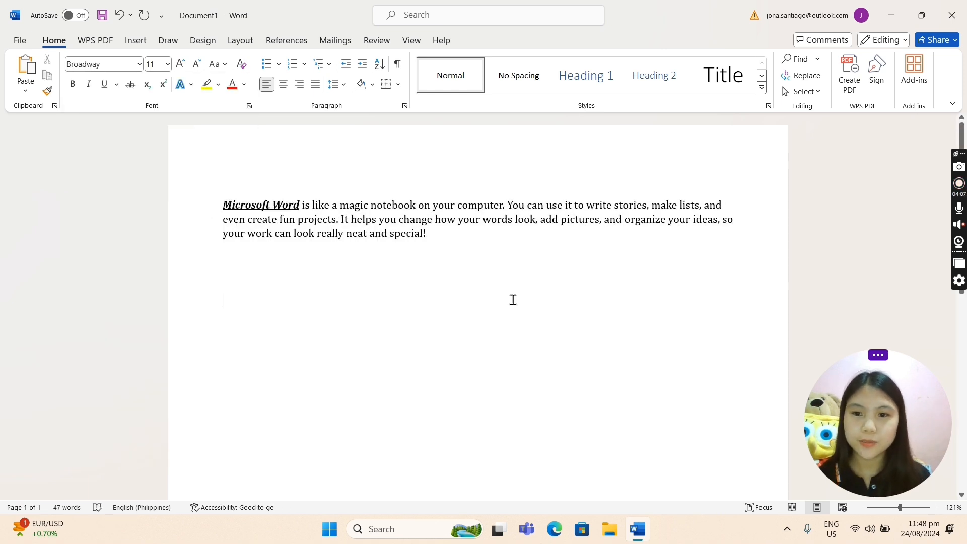
{"action": "scroll", "coordinate": [513, 300], "scroll_direction": "up", "scroll_amount": 2}
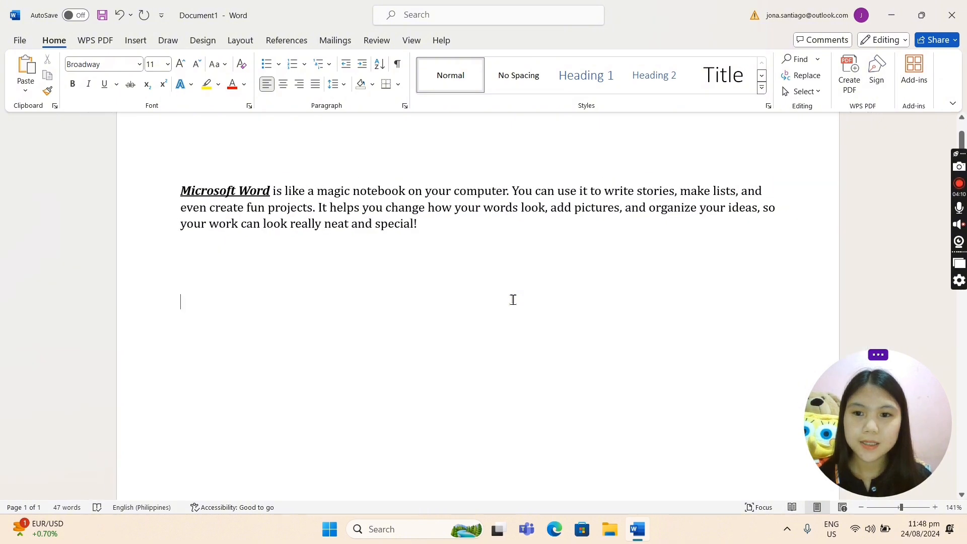
{"action": "left_click", "coordinate": [139, 64]}
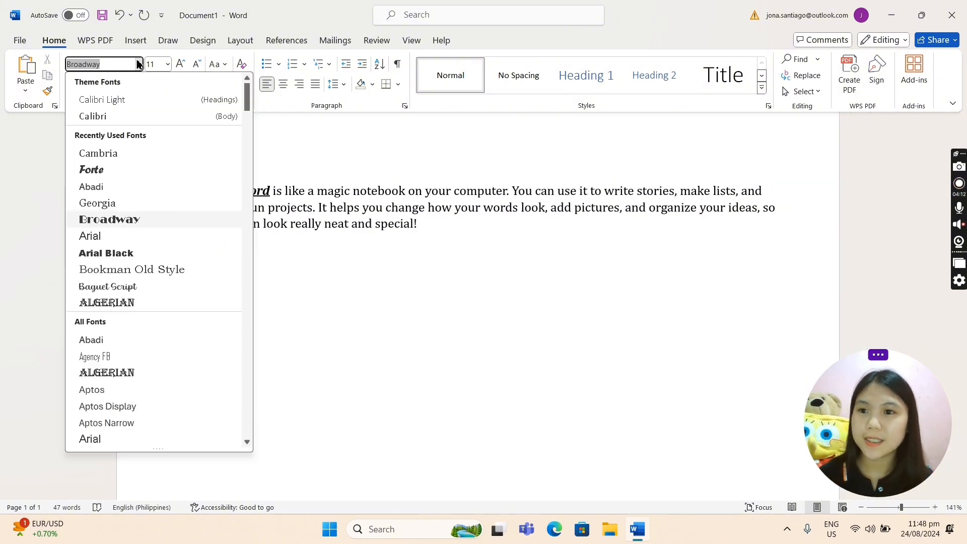
{"action": "scroll", "coordinate": [165, 266], "scroll_direction": "down", "scroll_amount": 6}
{"action": "scroll", "coordinate": [165, 265], "scroll_direction": "up", "scroll_amount": 5}
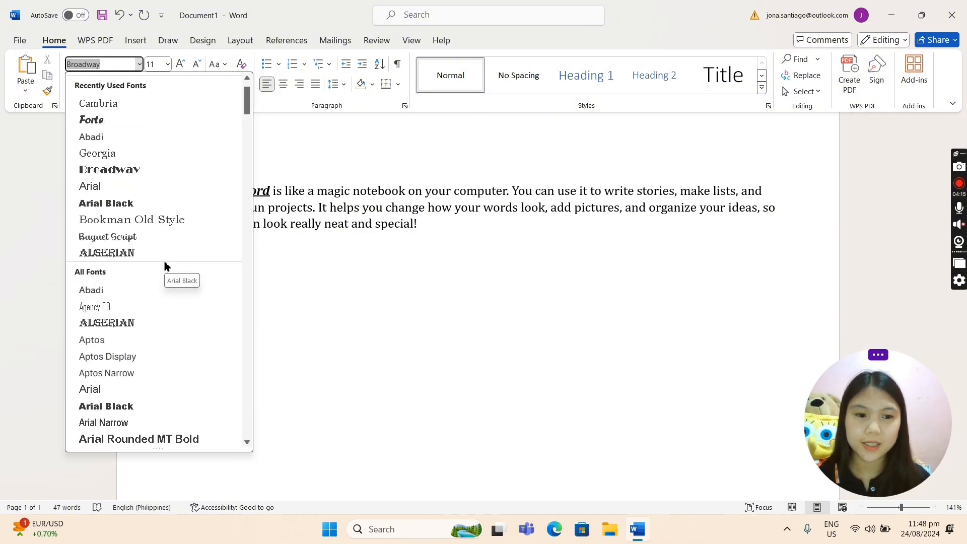
{"action": "scroll", "coordinate": [165, 266], "scroll_direction": "down", "scroll_amount": 4}
{"action": "left_click", "coordinate": [356, 314]}
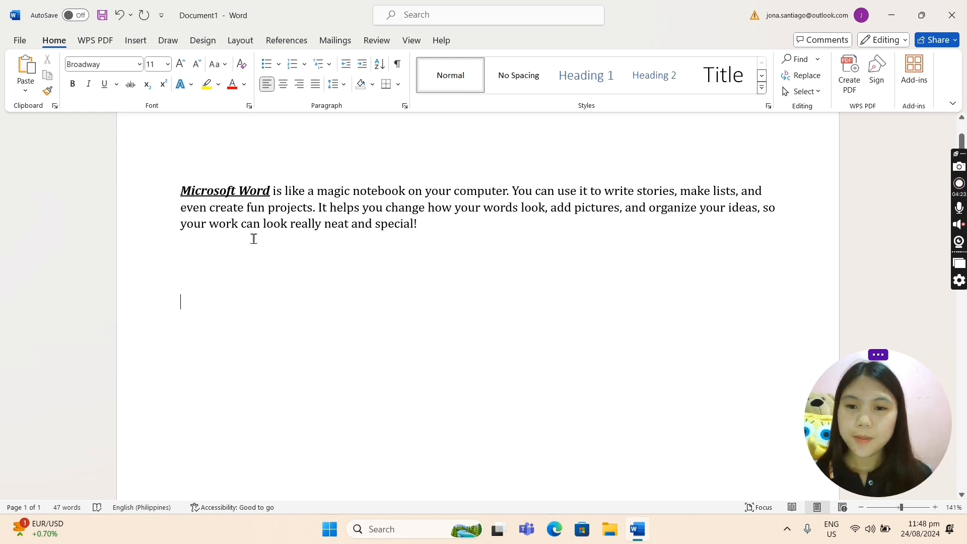
{"action": "scroll", "coordinate": [257, 242], "scroll_direction": "down", "scroll_amount": 2, "text": "ctrl"}
{"action": "scroll", "coordinate": [259, 245], "scroll_direction": "up", "scroll_amount": 3, "text": "ctrl"}
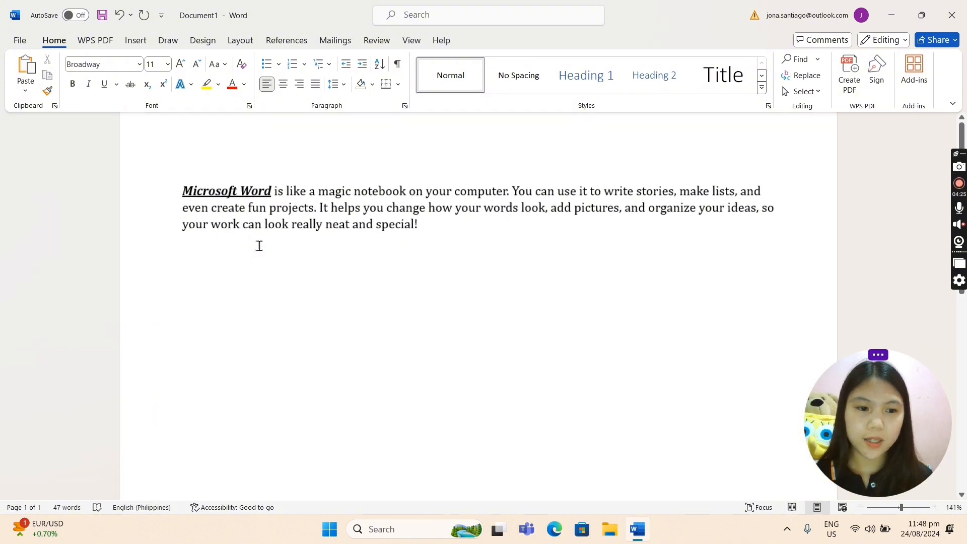
{"action": "scroll", "coordinate": [181, 188], "scroll_direction": "down", "scroll_amount": 1, "text": "ctrl"}
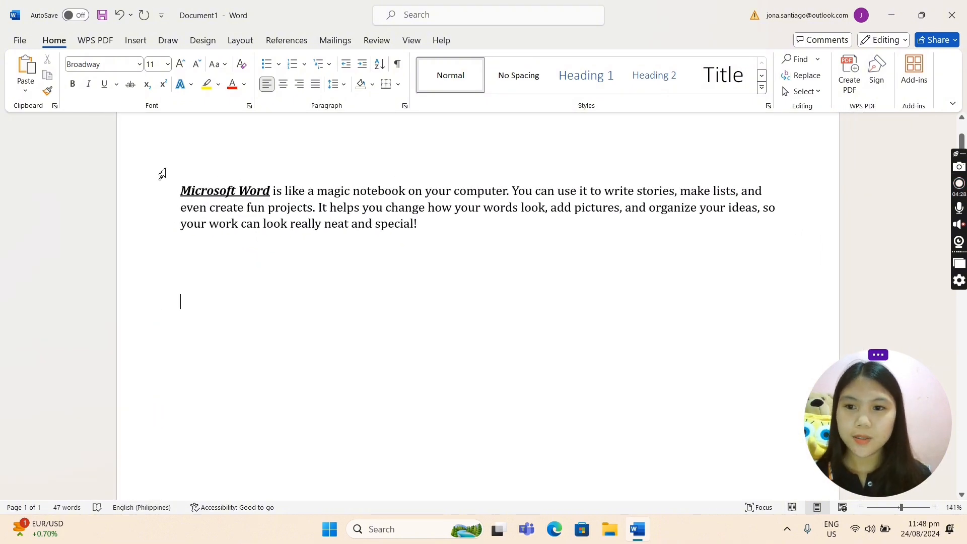
Select the whole paragraph and set its font size to 14, and enlarge it to 20.
{"action": "left_click", "coordinate": [182, 190]}
{"action": "left_click_drag", "start_coordinate": [462, 234], "coordinate": [174, 132]}
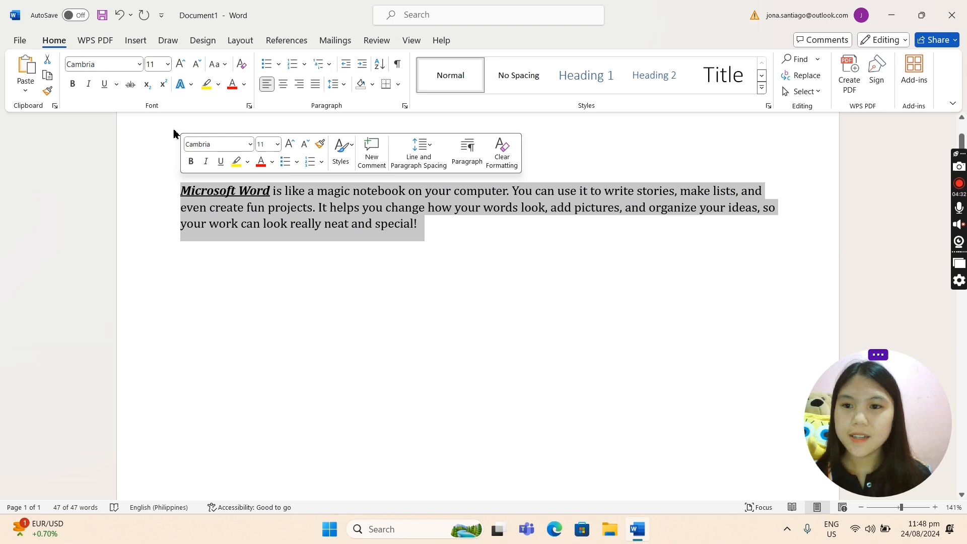
{"action": "left_click", "coordinate": [168, 66]}
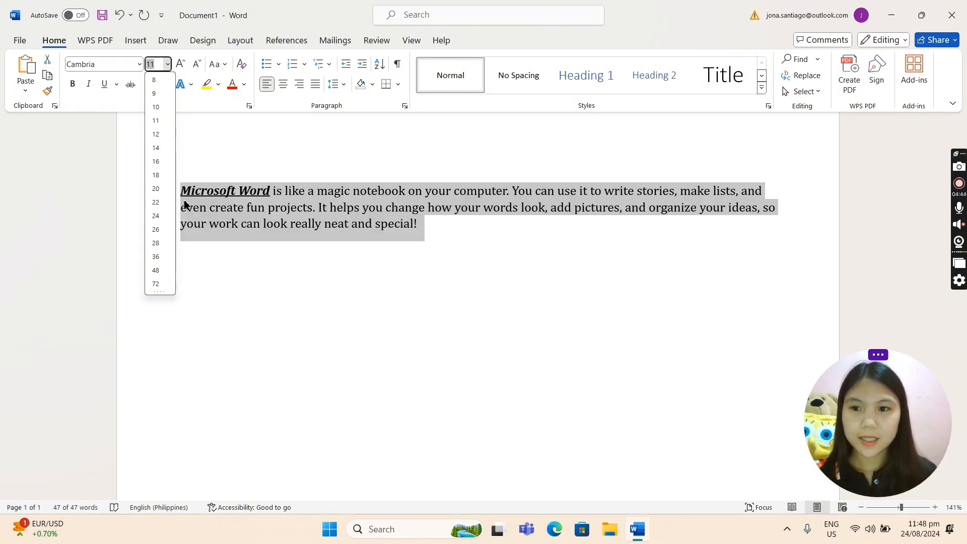
{"action": "left_click", "coordinate": [159, 150]}
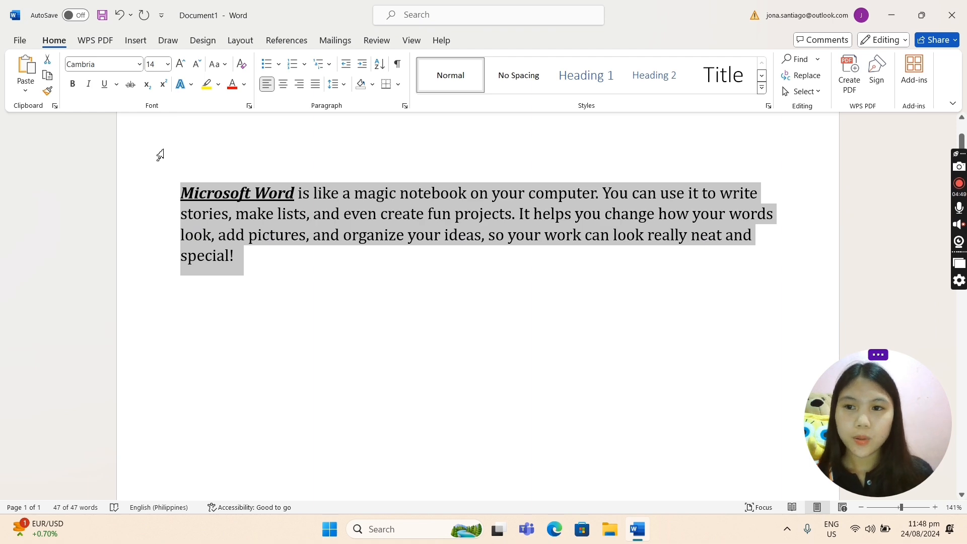
{"action": "left_click", "coordinate": [167, 65]}
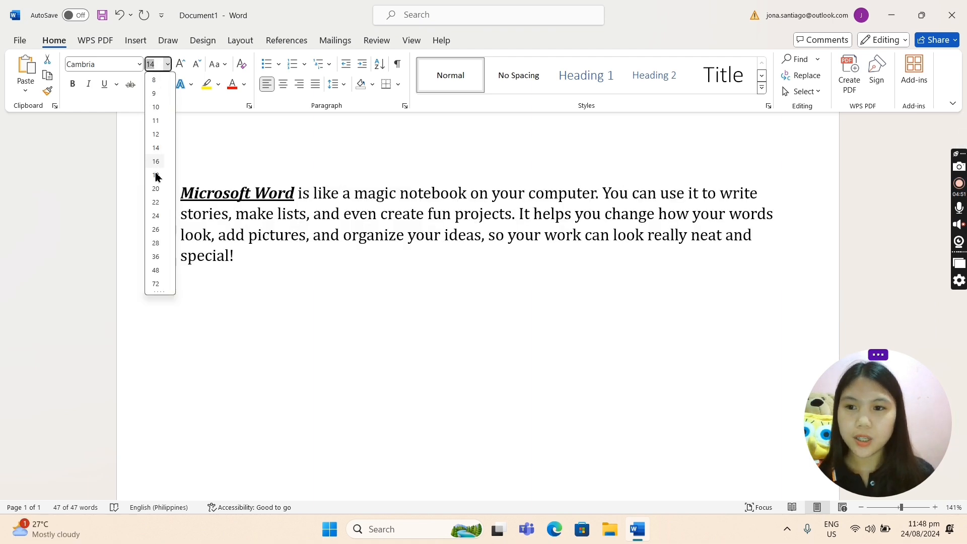
{"action": "left_click", "coordinate": [155, 189]}
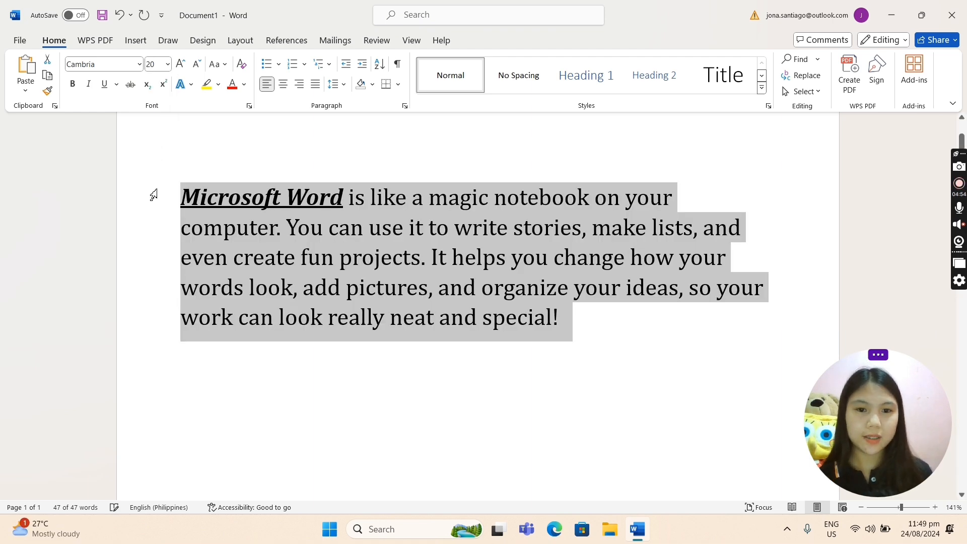
Set the font size of the selected paragraph to 16.
{"action": "scroll", "coordinate": [359, 339], "scroll_direction": "down", "scroll_amount": 4}
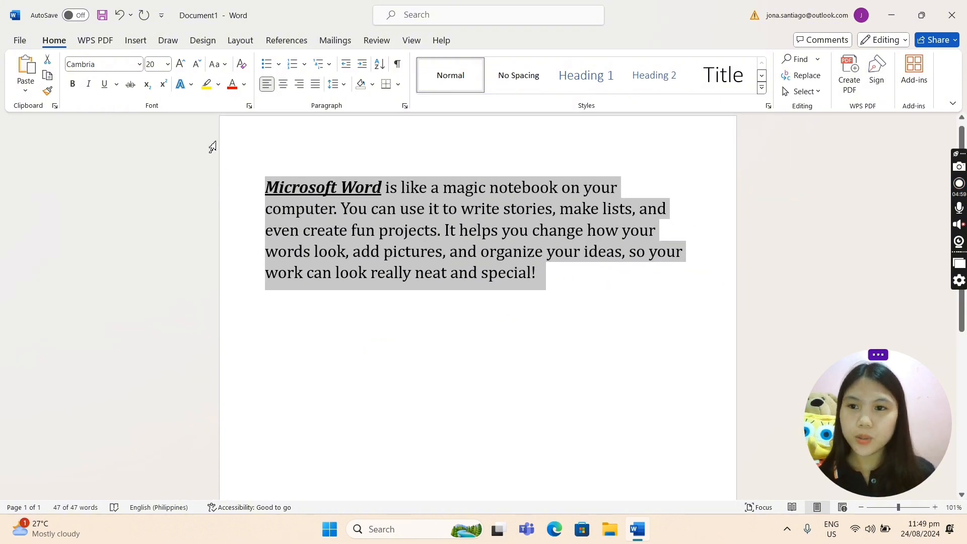
{"action": "left_click", "coordinate": [167, 64]}
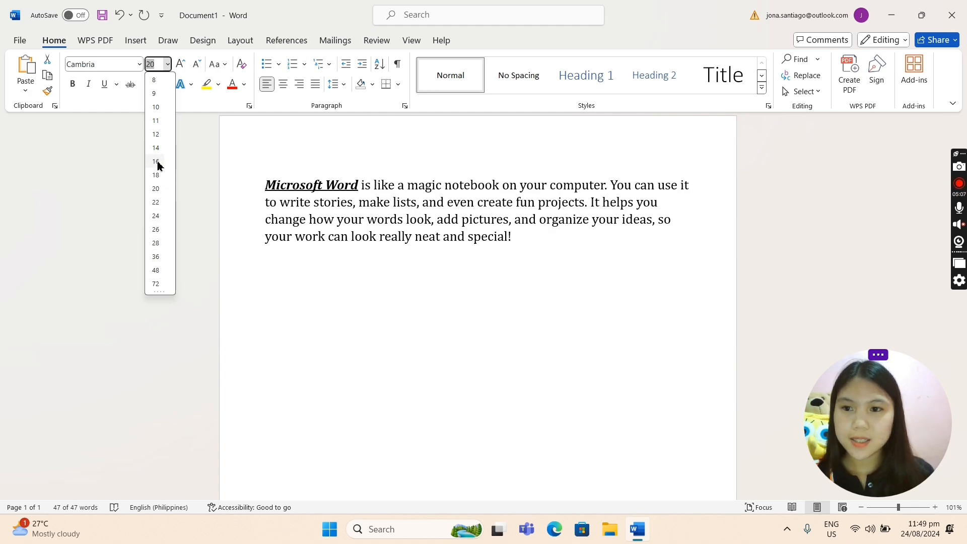
{"action": "left_click", "coordinate": [157, 162]}
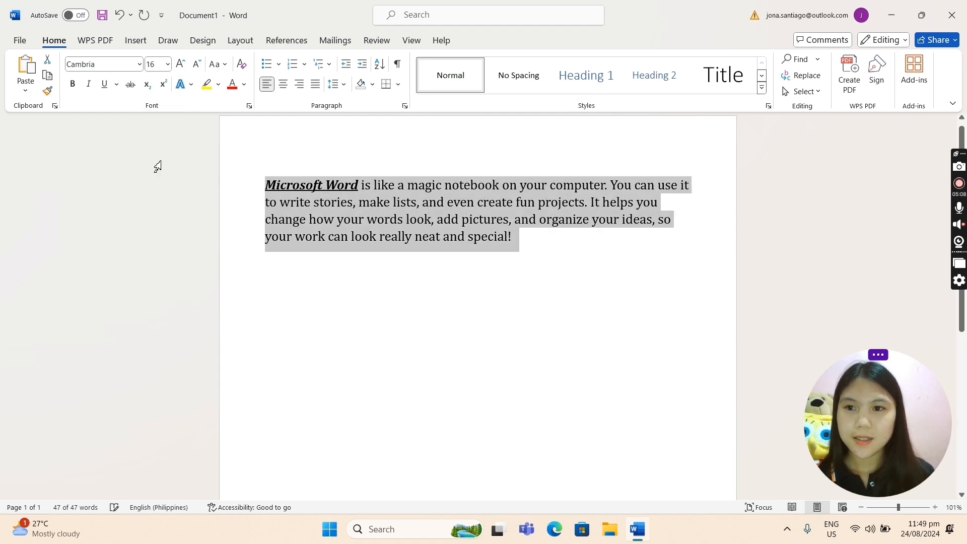
{"action": "left_click", "coordinate": [584, 256]}
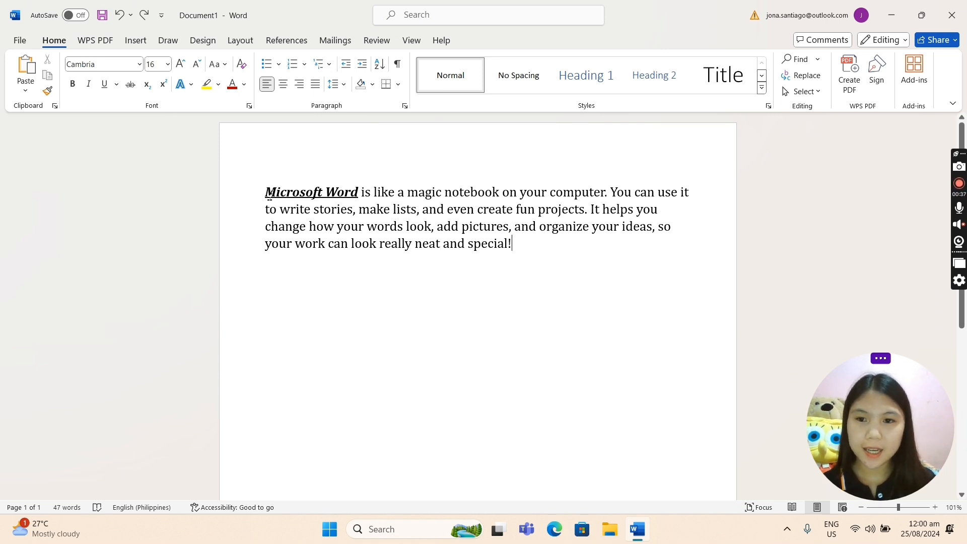
Step the whole paragraph's size up and down with Increase and Decrease Font Size, finishing at 18.
{"action": "left_click_drag", "start_coordinate": [269, 194], "coordinate": [537, 244]}
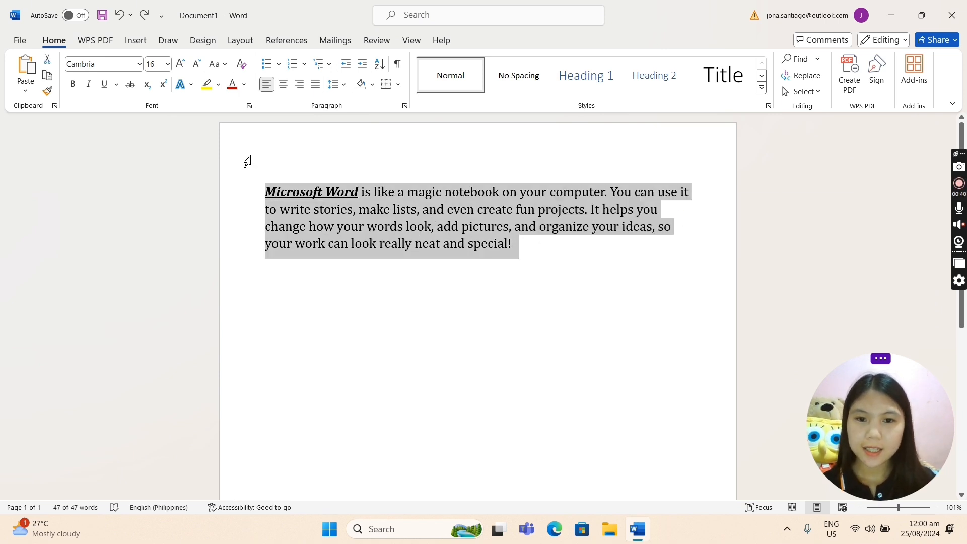
{"action": "left_click", "coordinate": [182, 70]}
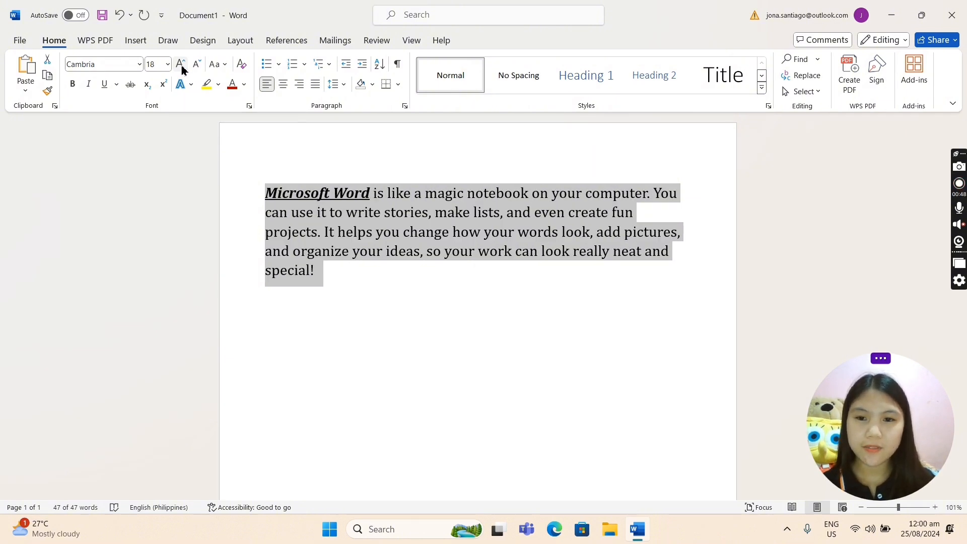
{"action": "left_click", "coordinate": [195, 69]}
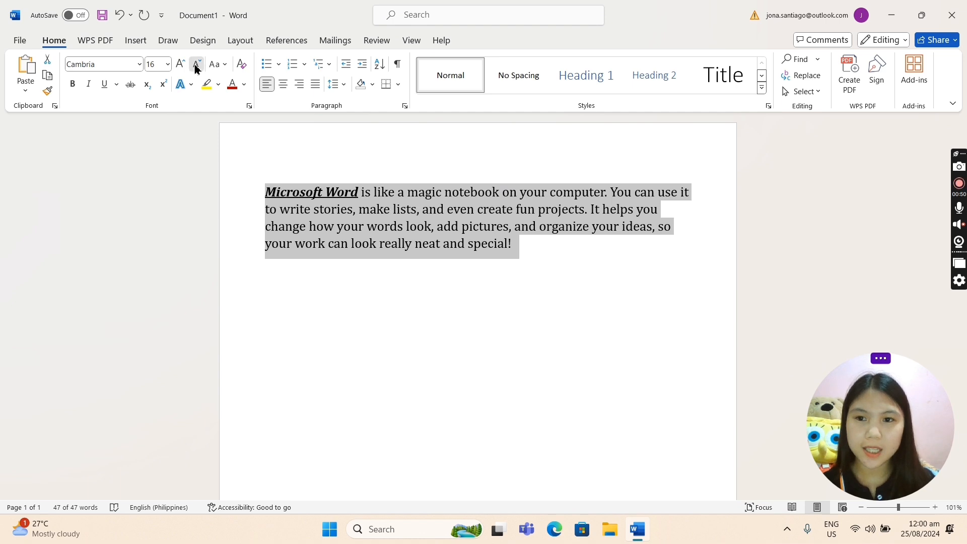
{"action": "left_click", "coordinate": [195, 69]}
{"action": "left_click", "coordinate": [180, 68]}
{"action": "left_click", "coordinate": [180, 68]}
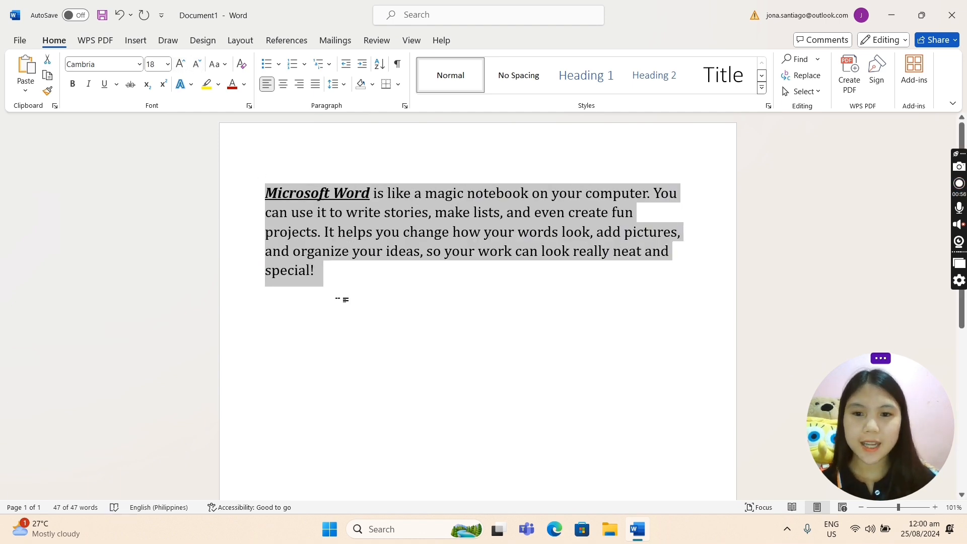
{"action": "left_click", "coordinate": [339, 299]}
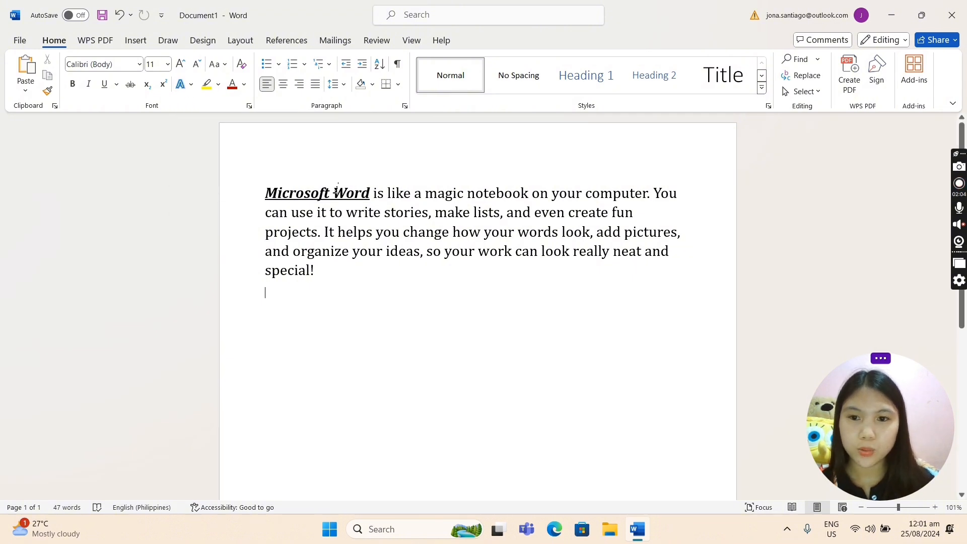
Apply the gold text effect to the words "Microsoft Word", and replace it with the blue effect with reflection.
{"action": "left_click_drag", "start_coordinate": [268, 191], "coordinate": [373, 194]}
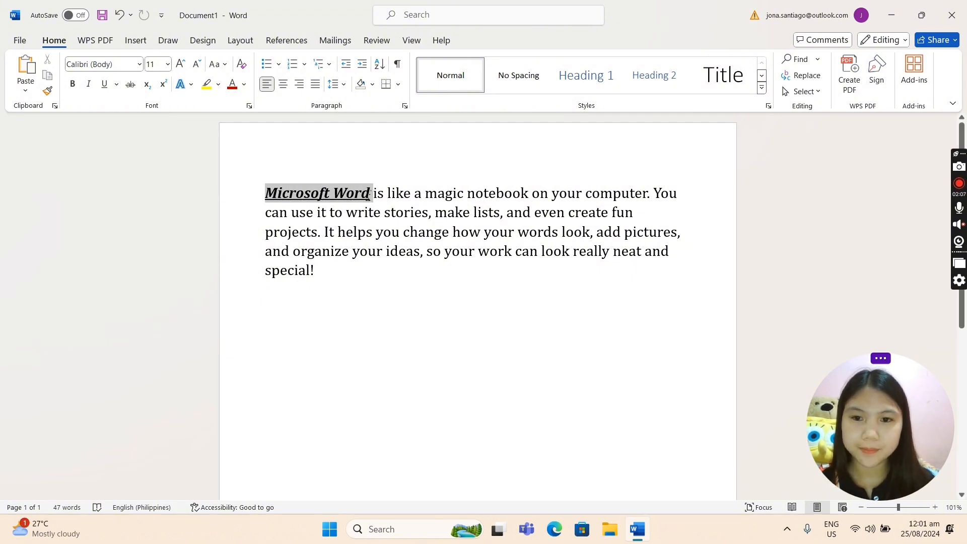
{"action": "left_click", "coordinate": [192, 85]}
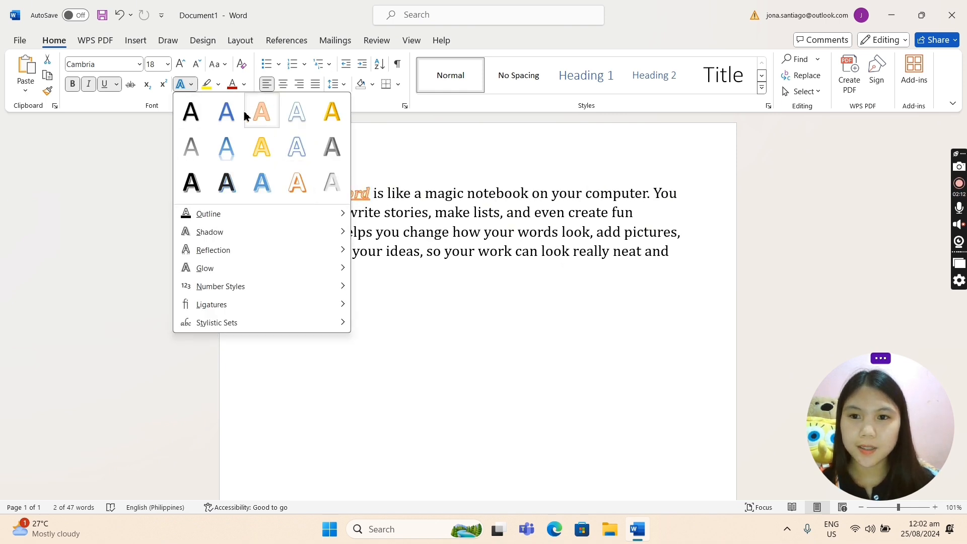
{"action": "left_click", "coordinate": [326, 122]}
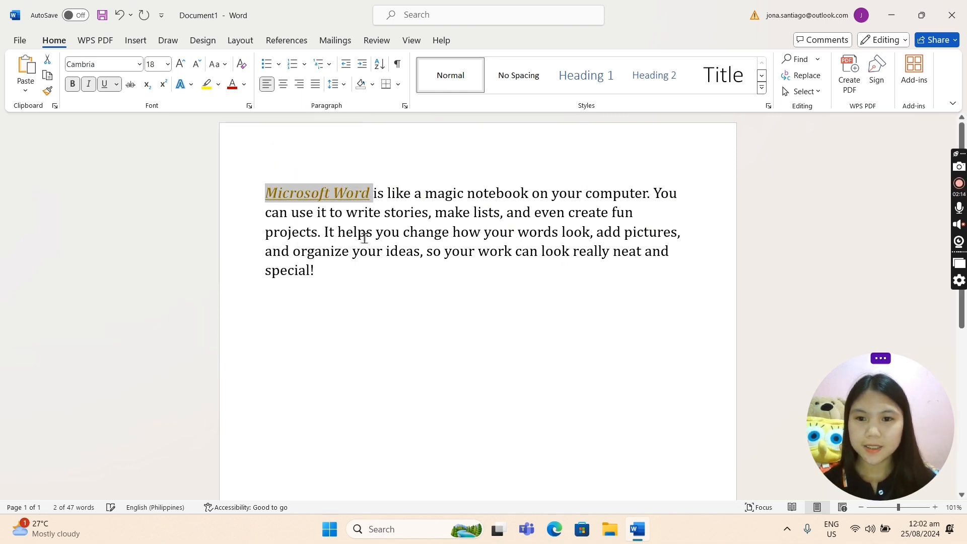
{"action": "left_click", "coordinate": [190, 86]}
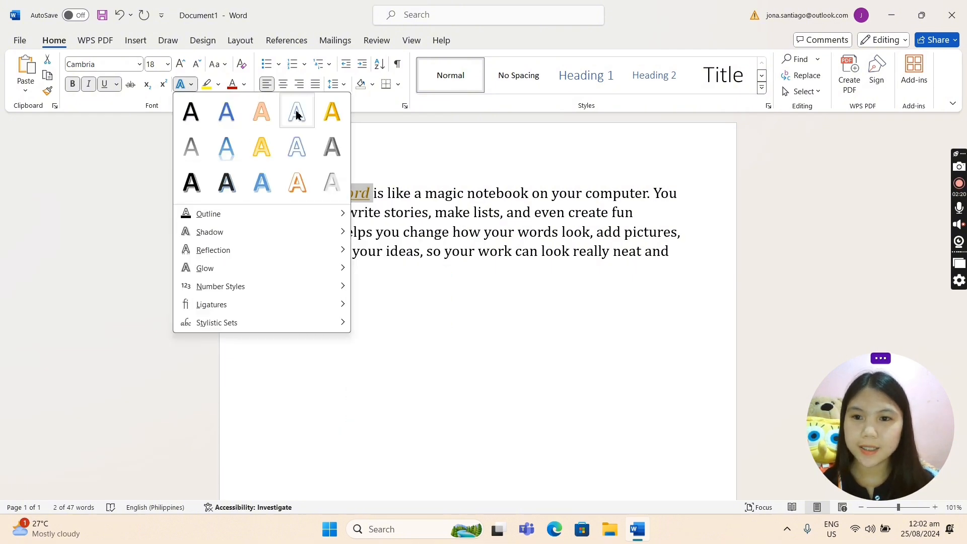
{"action": "left_click", "coordinate": [237, 142]}
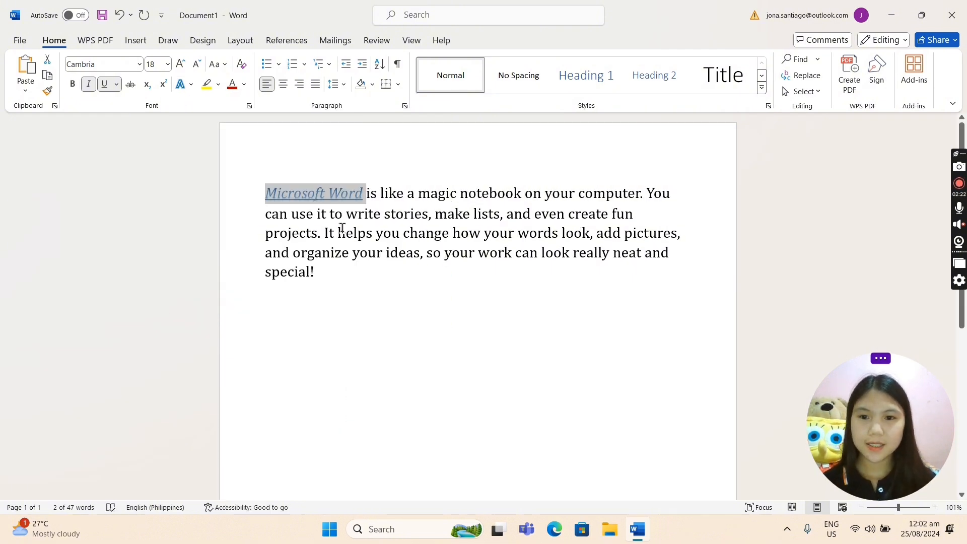
Add an orange glow variation to the words "Microsoft Word".
{"action": "left_click", "coordinate": [191, 86]}
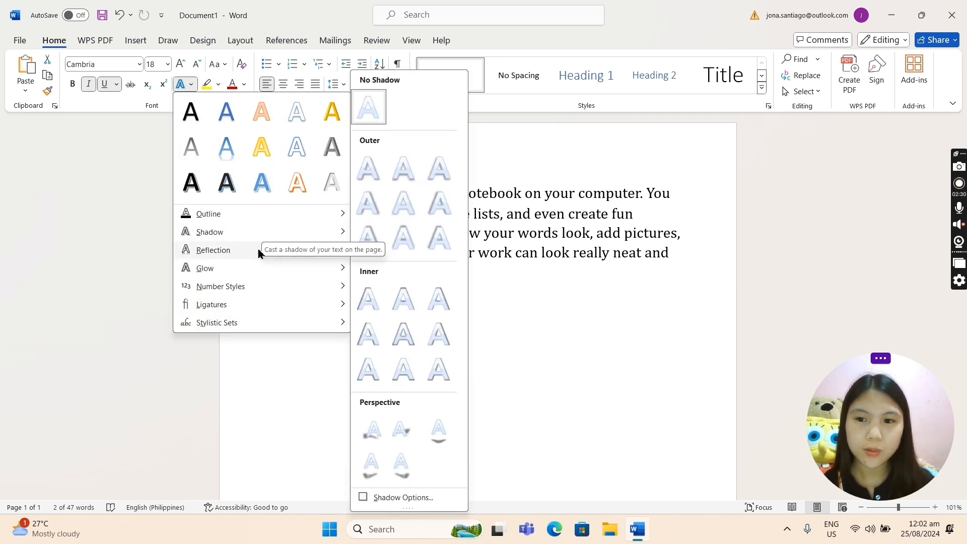
{"action": "mouse_move", "coordinate": [261, 272]}
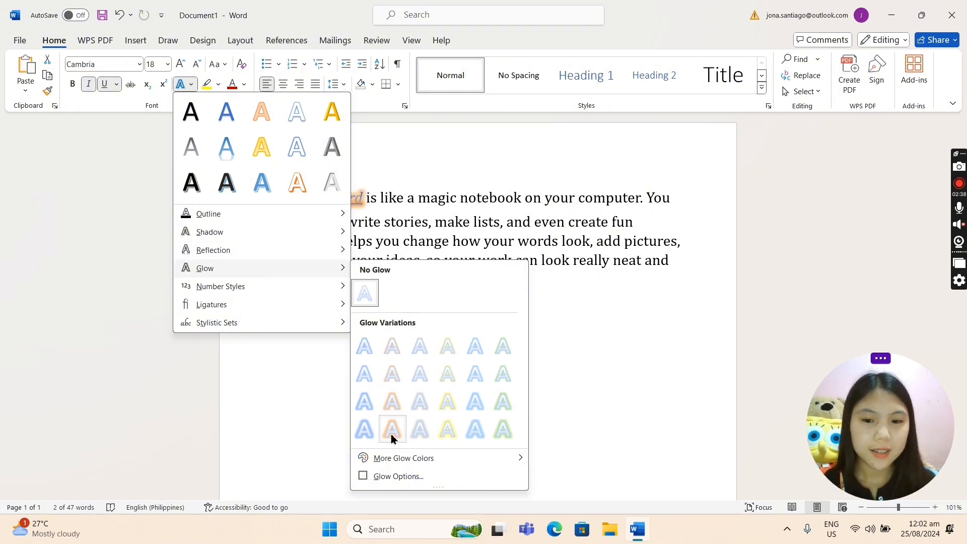
{"action": "left_click", "coordinate": [392, 401]}
{"action": "left_click", "coordinate": [355, 258]}
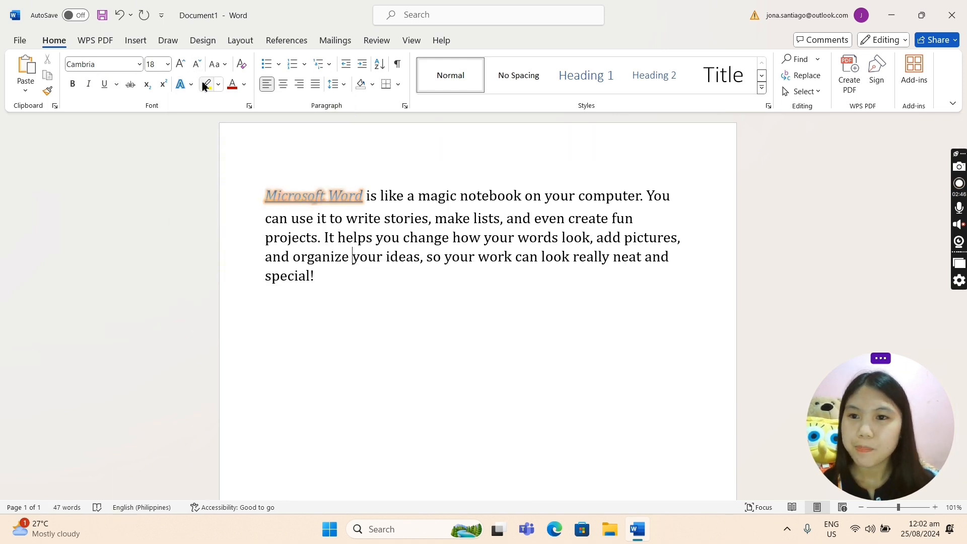
Apply the first reflection variation to the words "Microsoft Word".
{"action": "left_click_drag", "start_coordinate": [265, 195], "coordinate": [365, 197]}
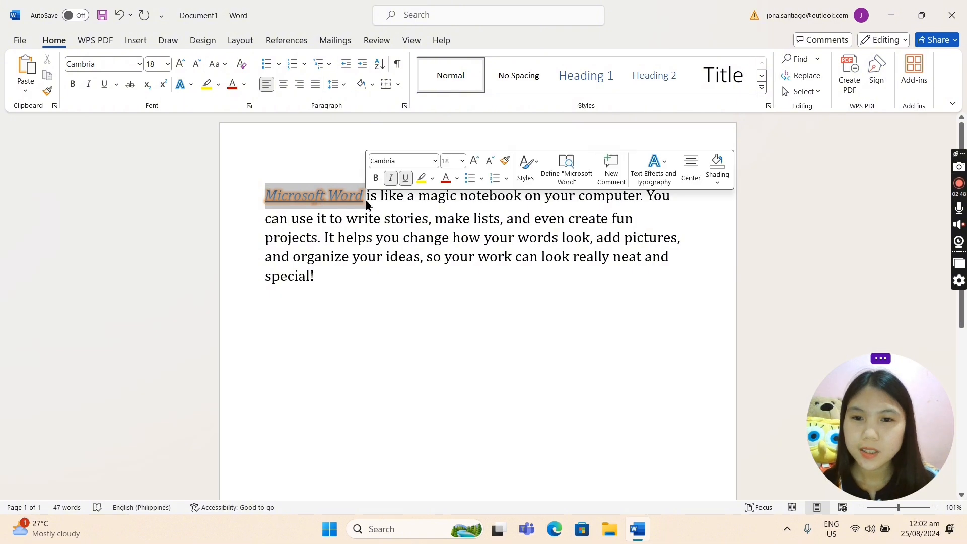
{"action": "left_click", "coordinate": [192, 85]}
{"action": "mouse_move", "coordinate": [231, 256]}
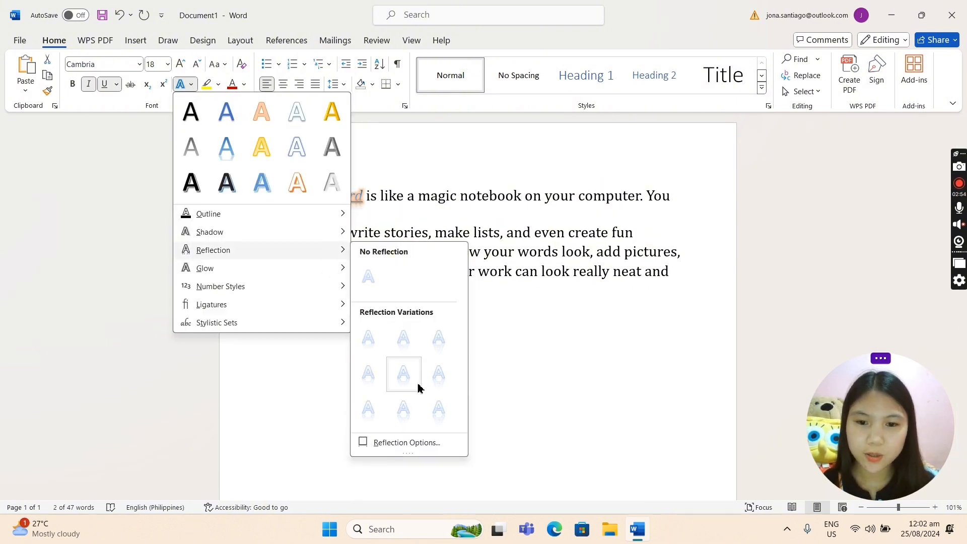
{"action": "left_click", "coordinate": [369, 340]}
{"action": "left_click", "coordinate": [372, 338]}
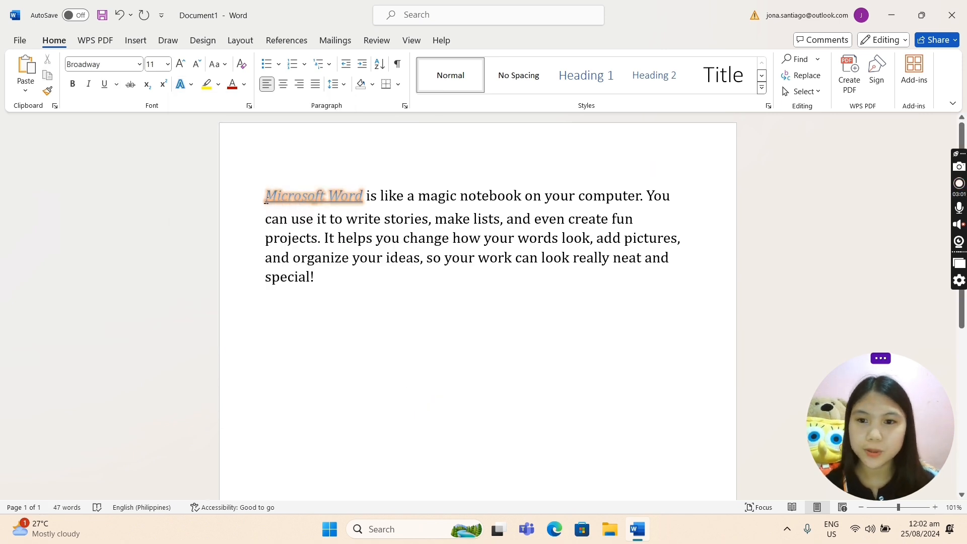
Add an outer shadow to the words "Microsoft Word", using the first option in the second row of outer shadows.
{"action": "left_click_drag", "start_coordinate": [261, 200], "coordinate": [364, 199]}
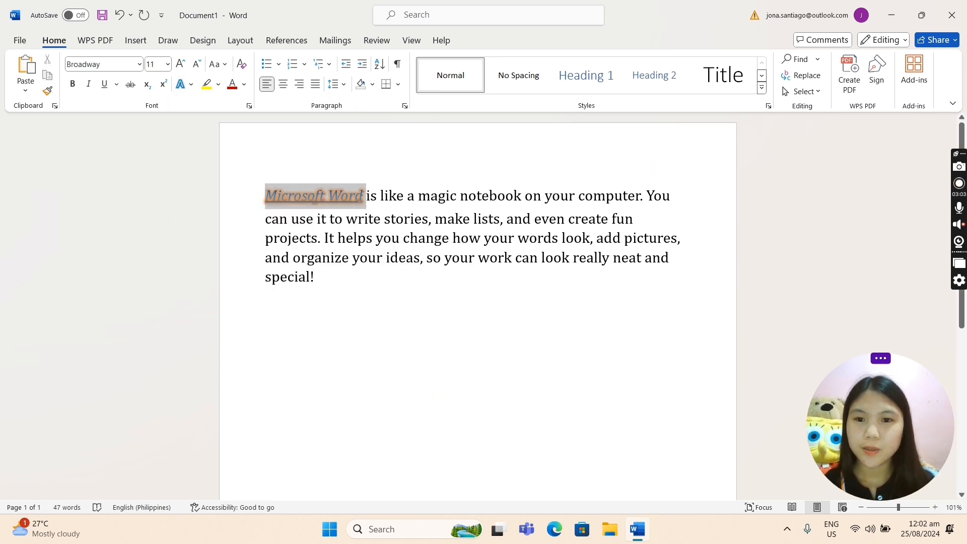
{"action": "left_click", "coordinate": [192, 85]}
{"action": "mouse_move", "coordinate": [241, 231]}
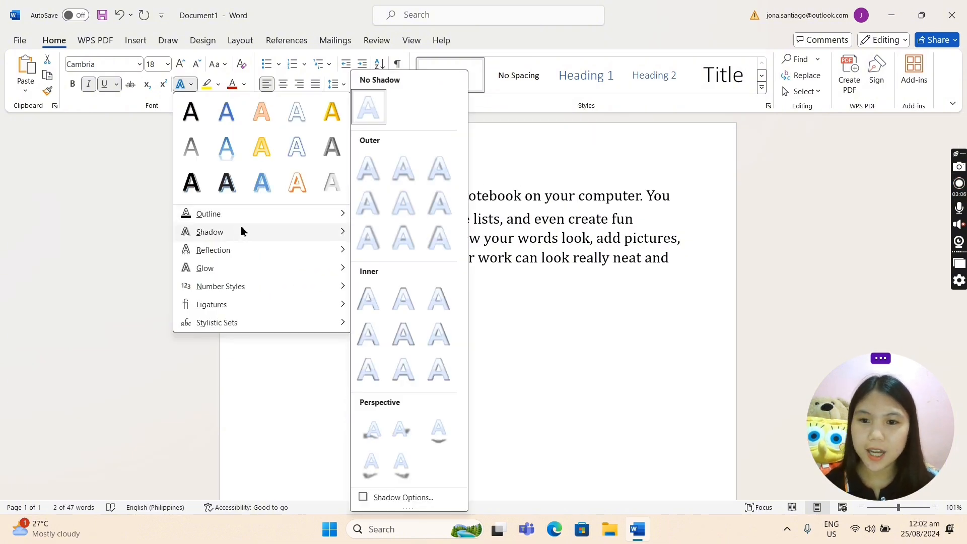
{"action": "left_click", "coordinate": [367, 211]}
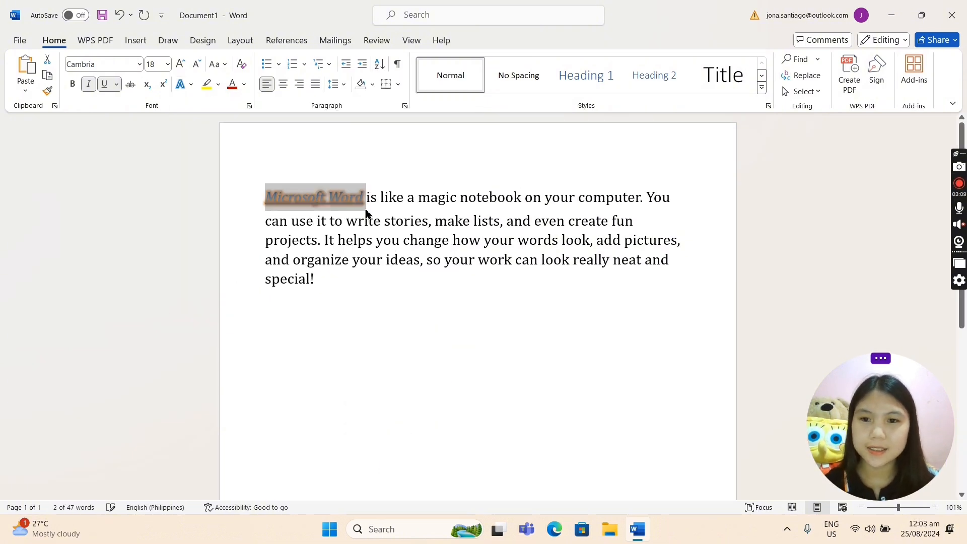
{"action": "left_click", "coordinate": [350, 299]}
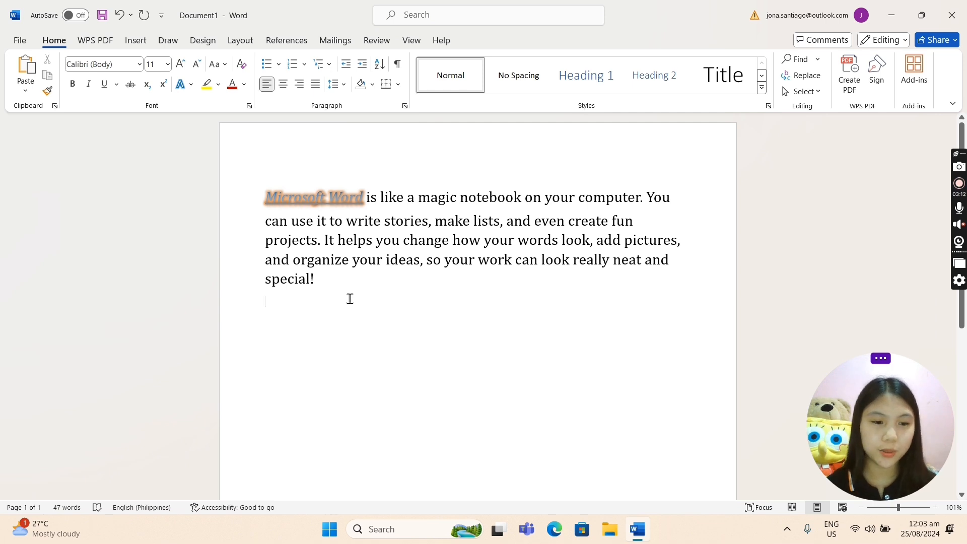
Give the words "Microsoft Word" an outline in the standard orange-gold color.
{"action": "left_click_drag", "start_coordinate": [307, 205], "coordinate": [364, 199]}
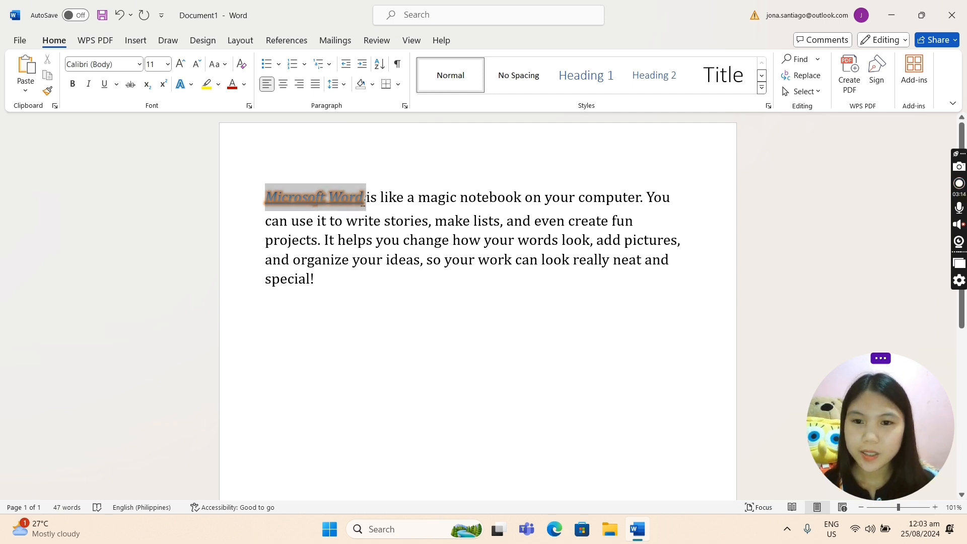
{"action": "left_click", "coordinate": [189, 85]}
{"action": "mouse_move", "coordinate": [233, 216]}
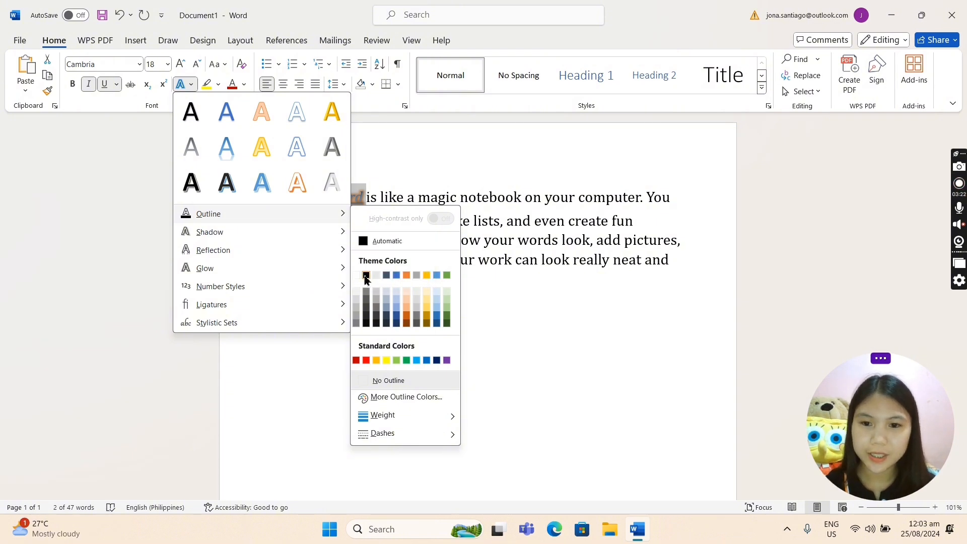
{"action": "left_click", "coordinate": [376, 361]}
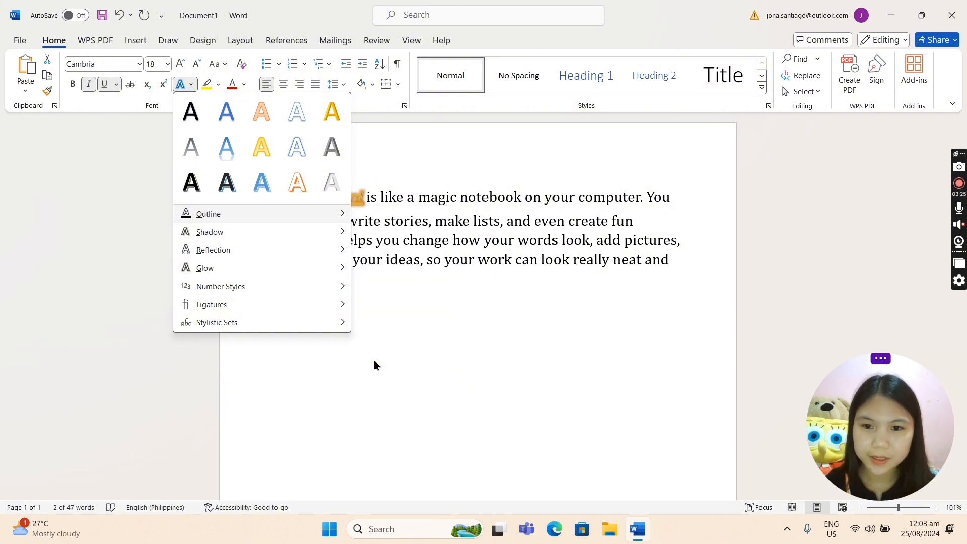
Change the outline of the words "Microsoft Word" to the black theme color.
{"action": "left_click", "coordinate": [187, 85]}
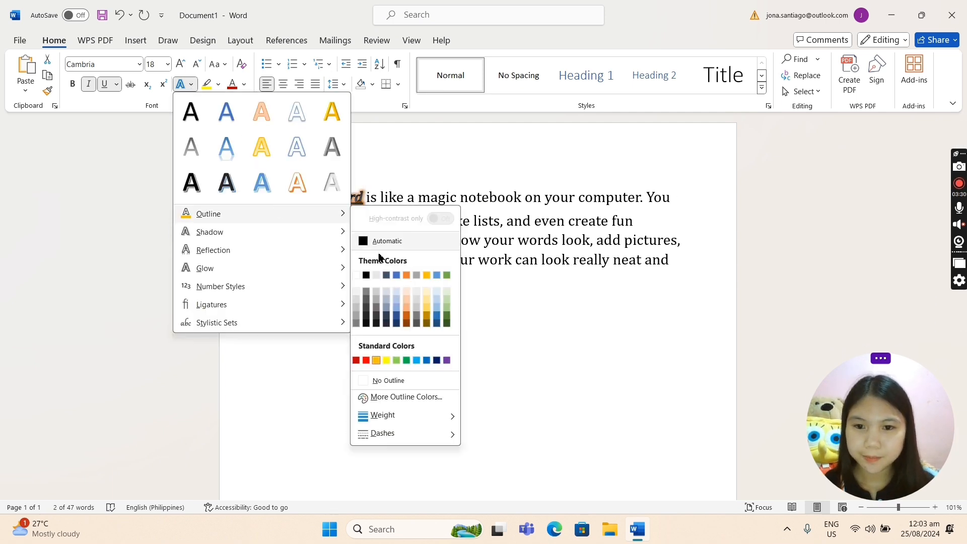
{"action": "mouse_move", "coordinate": [348, 216]}
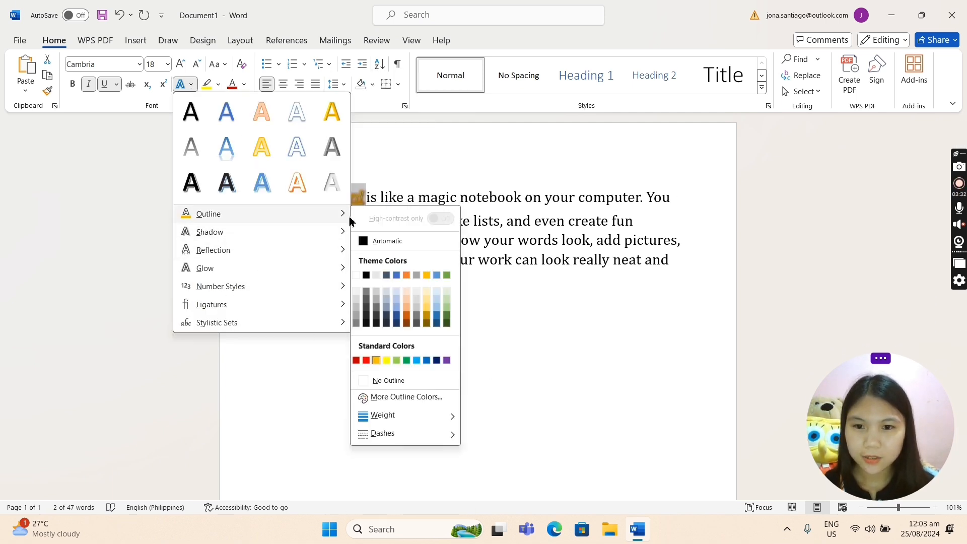
{"action": "left_click", "coordinate": [368, 277]}
{"action": "left_click", "coordinate": [369, 274]}
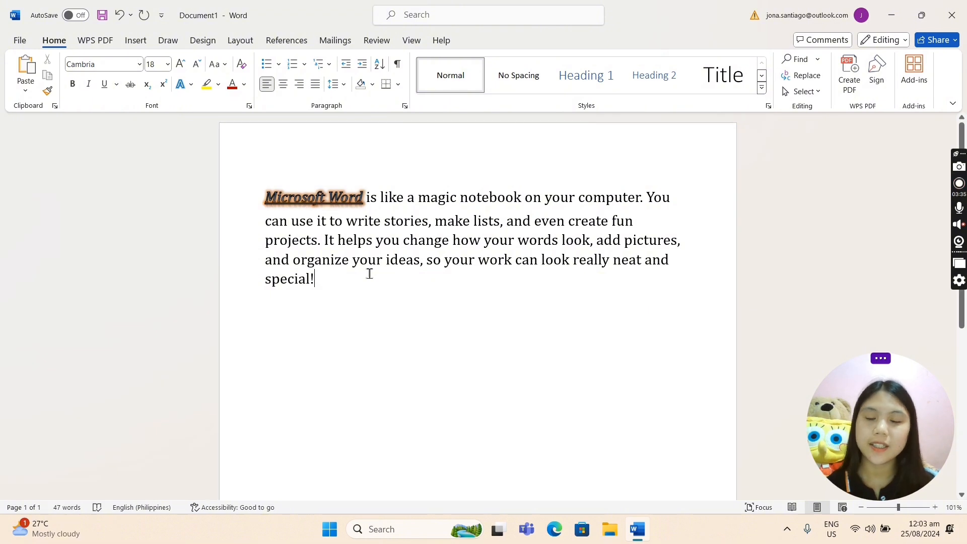
{"action": "left_click", "coordinate": [191, 85]}
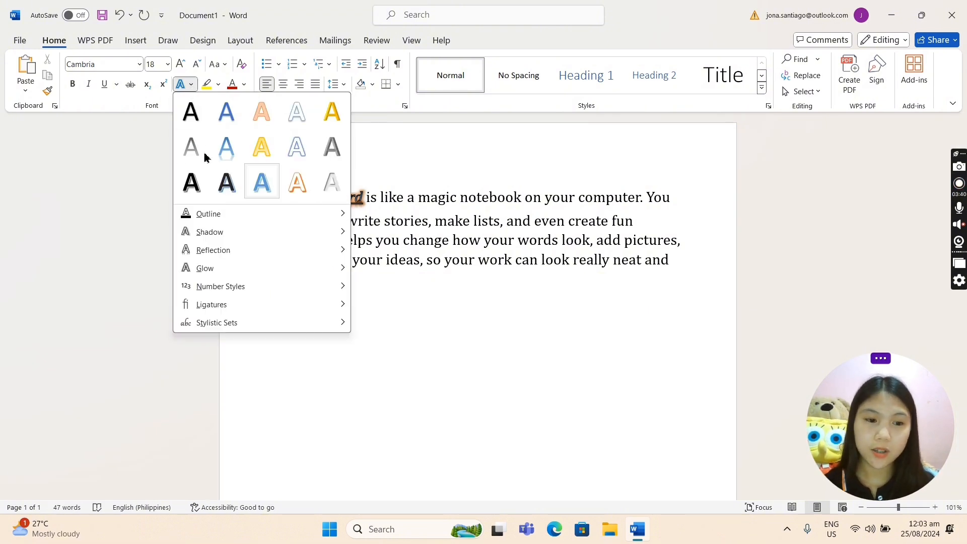
{"action": "left_click", "coordinate": [389, 279]}
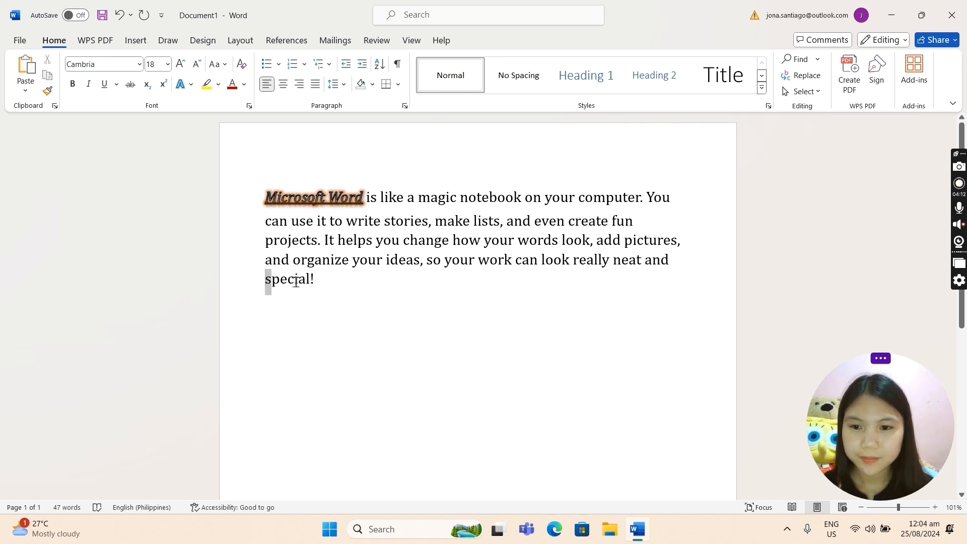
Highlight the word "special" in yellow, and replace the highlight with turquoise.
{"action": "left_click_drag", "start_coordinate": [267, 285], "coordinate": [310, 283]}
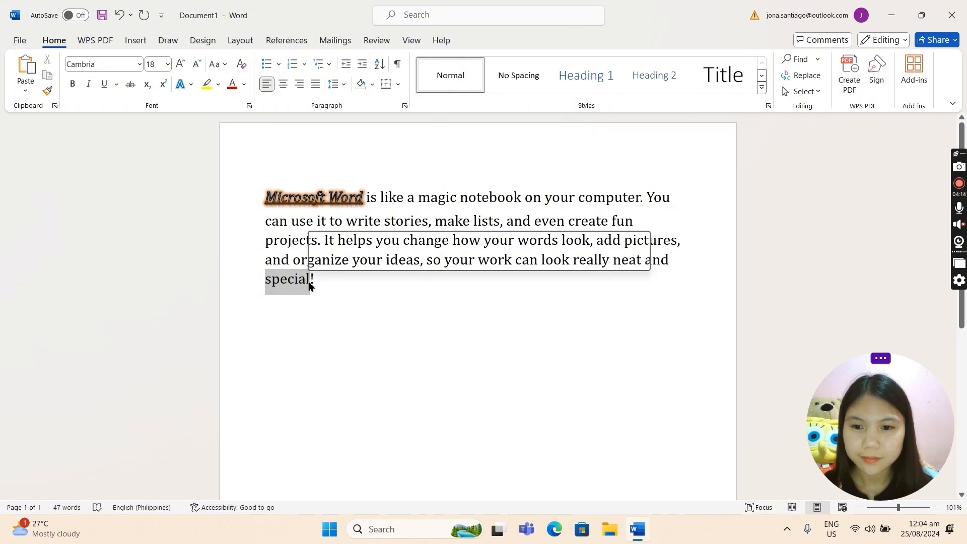
{"action": "left_click", "coordinate": [212, 86]}
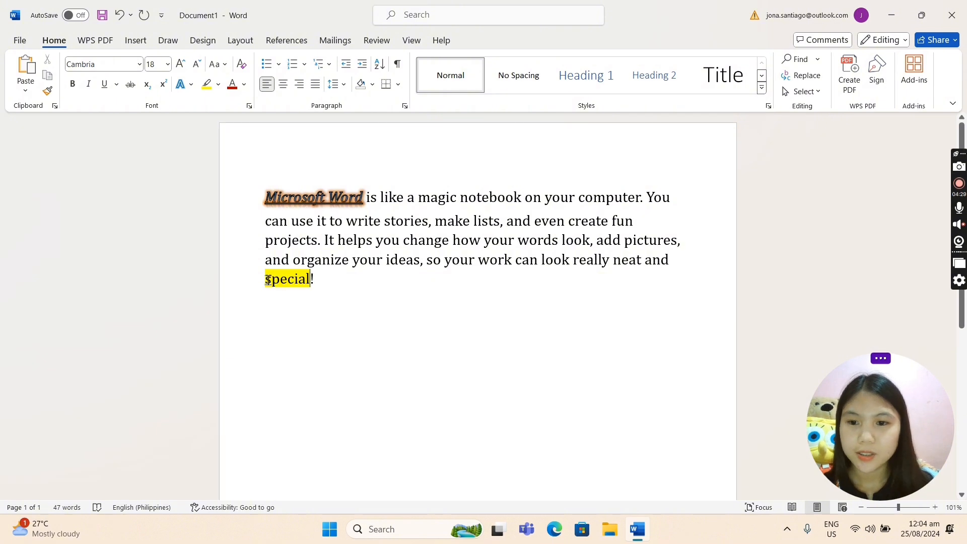
{"action": "left_click_drag", "start_coordinate": [268, 280], "coordinate": [313, 282]}
{"action": "left_click", "coordinate": [218, 84]}
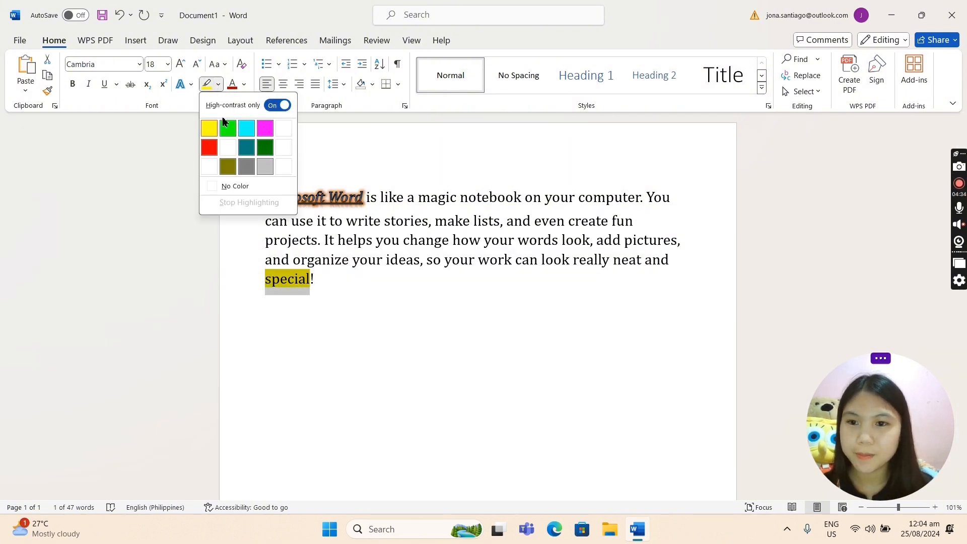
{"action": "left_click", "coordinate": [246, 129]}
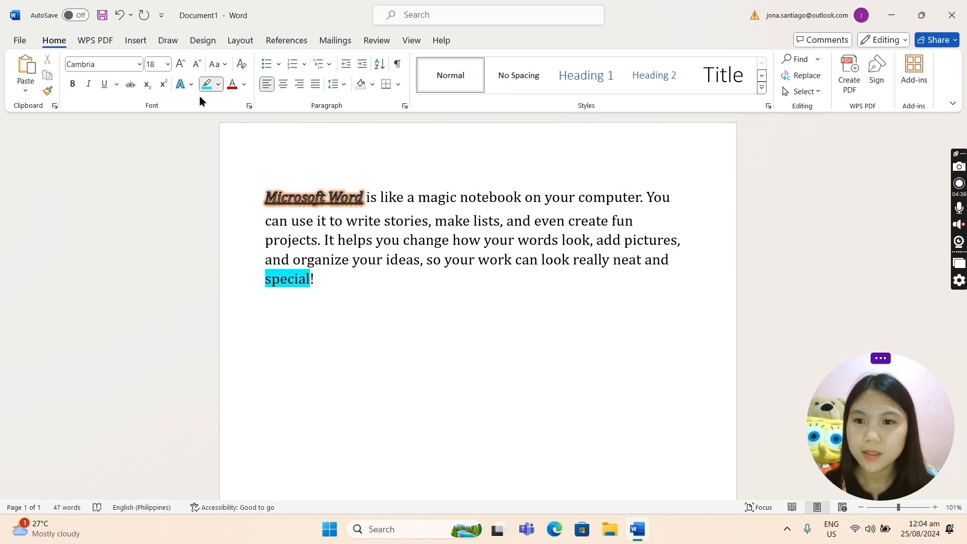
Recolor the highlight on the word "special" with dark gray, and stop highlighting.
{"action": "left_click", "coordinate": [218, 86]}
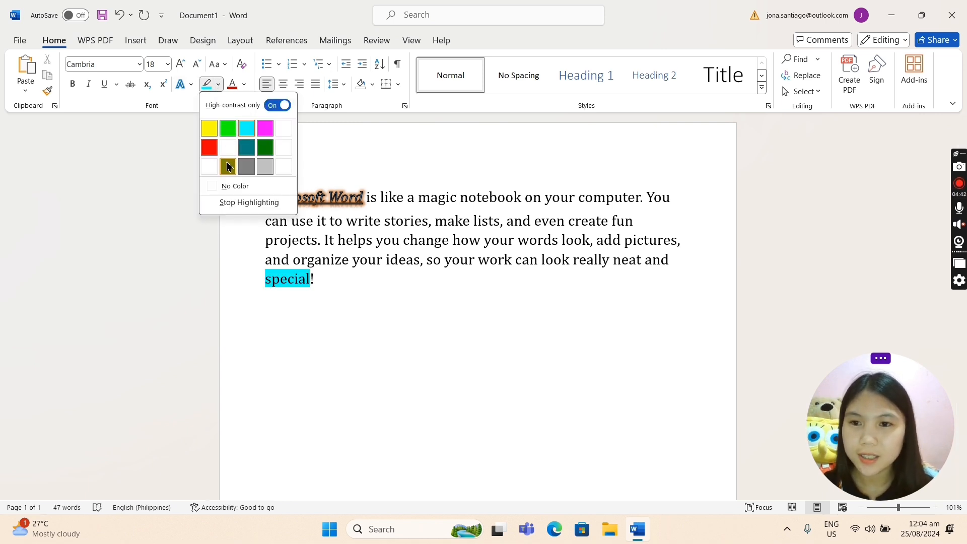
{"action": "left_click", "coordinate": [245, 170]}
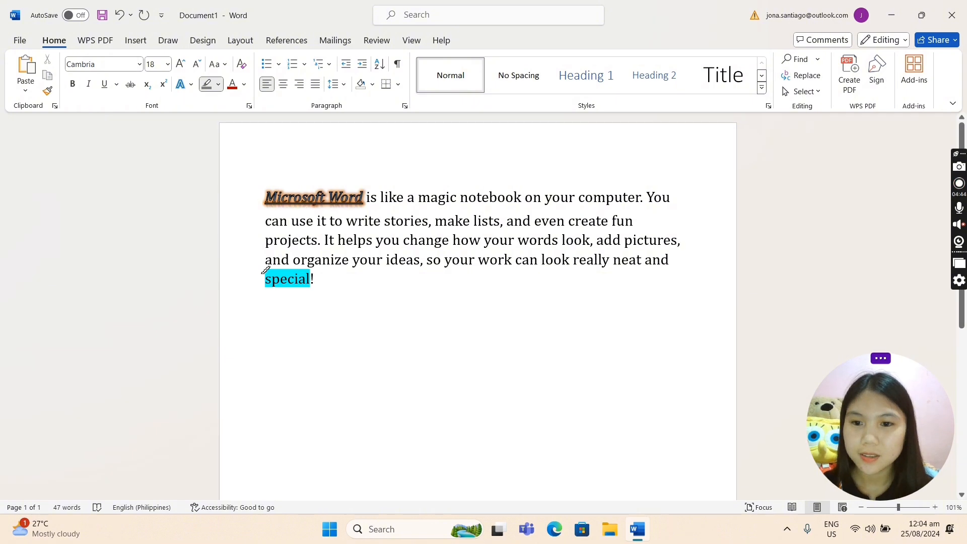
{"action": "left_click_drag", "start_coordinate": [271, 283], "coordinate": [308, 285]}
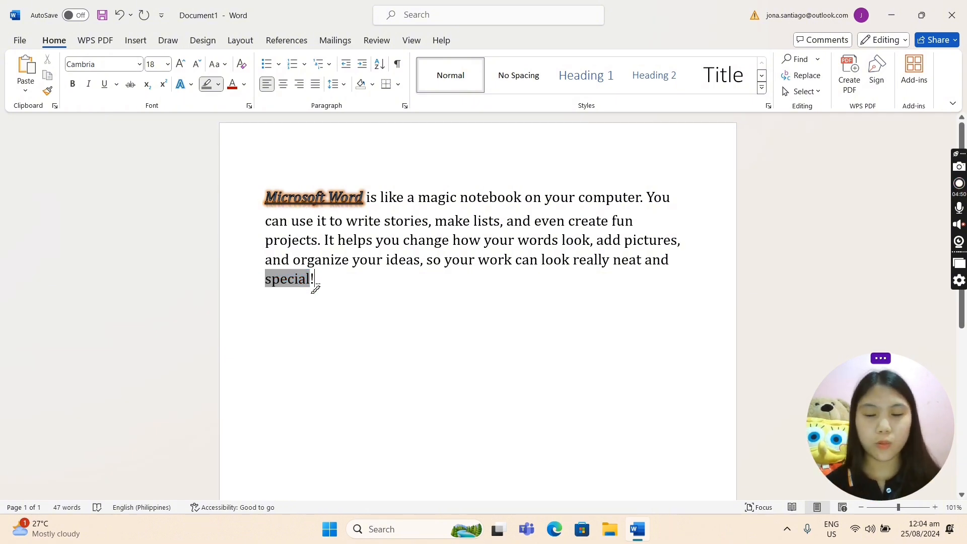
{"action": "left_click", "coordinate": [206, 86]}
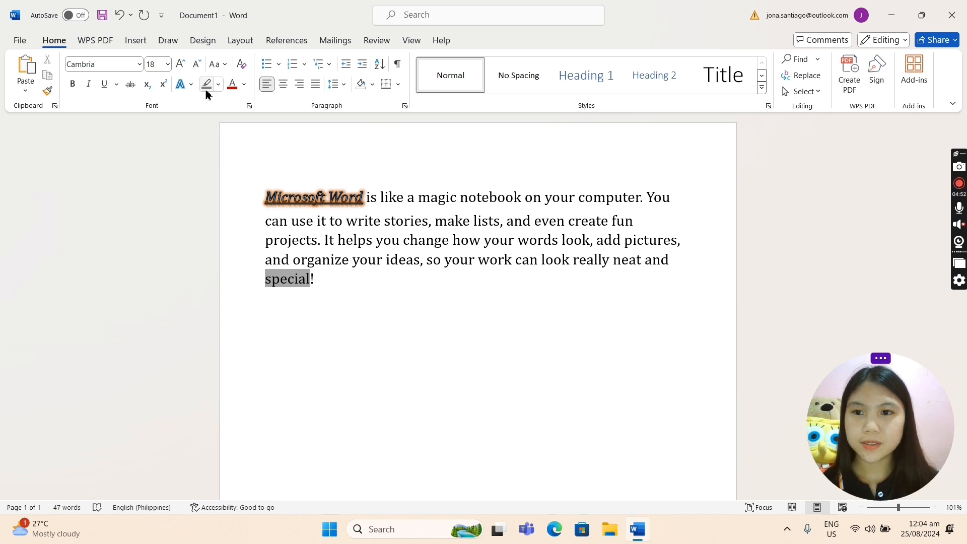
Remove the gray highlight from the word "special".
{"action": "left_click_drag", "start_coordinate": [261, 278], "coordinate": [309, 283]}
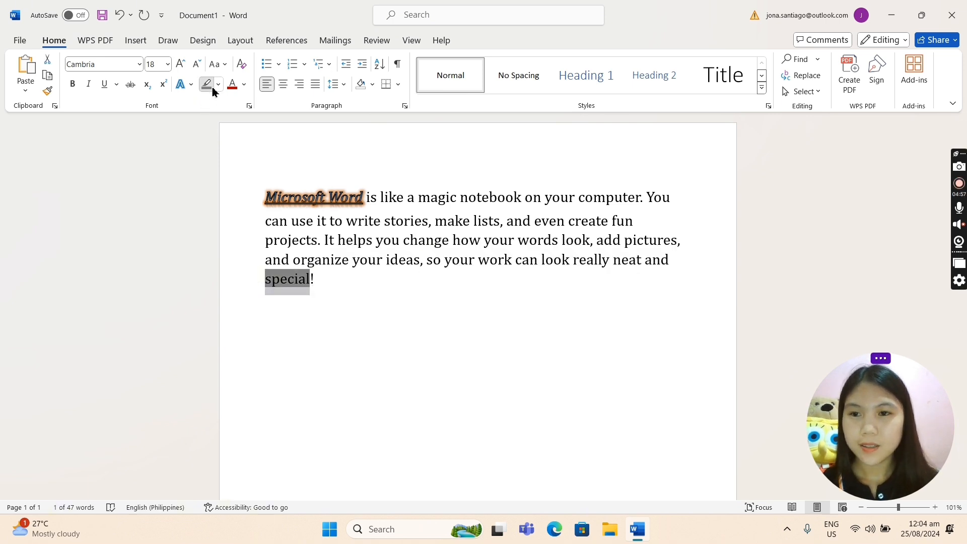
{"action": "left_click", "coordinate": [206, 84]}
{"action": "left_click", "coordinate": [326, 277]}
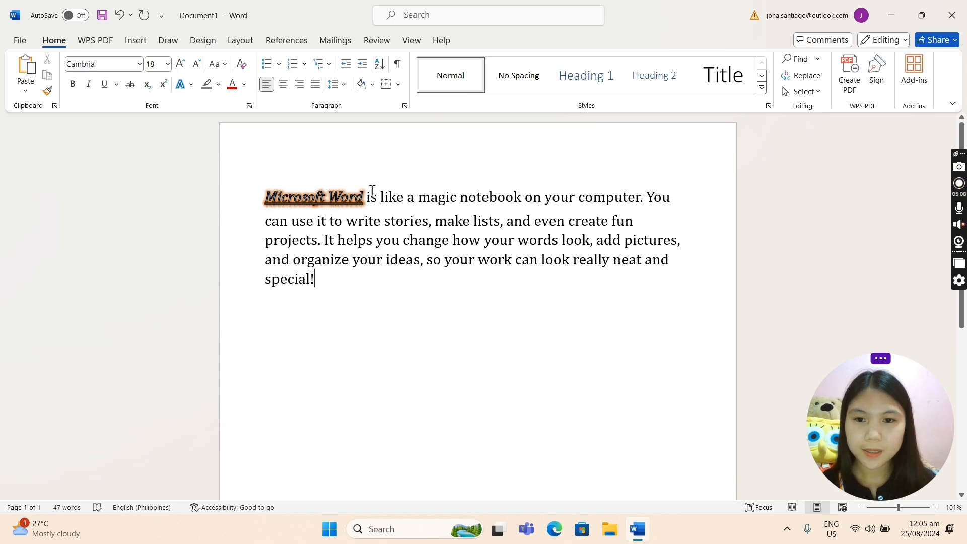
Set the font color of all text after "Microsoft Word" to dark blue from the additional colors.
{"action": "left_click_drag", "start_coordinate": [372, 191], "coordinate": [402, 279]}
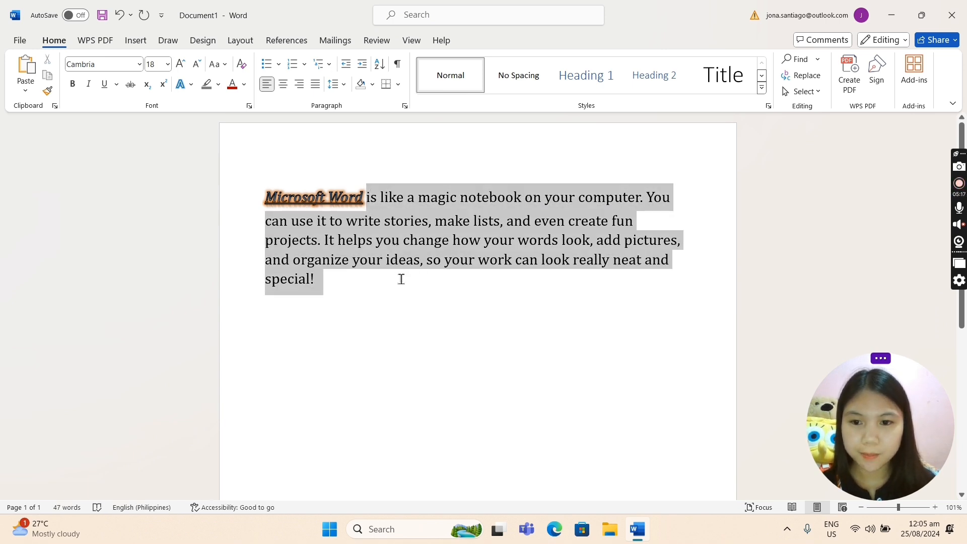
{"action": "left_click", "coordinate": [245, 85]}
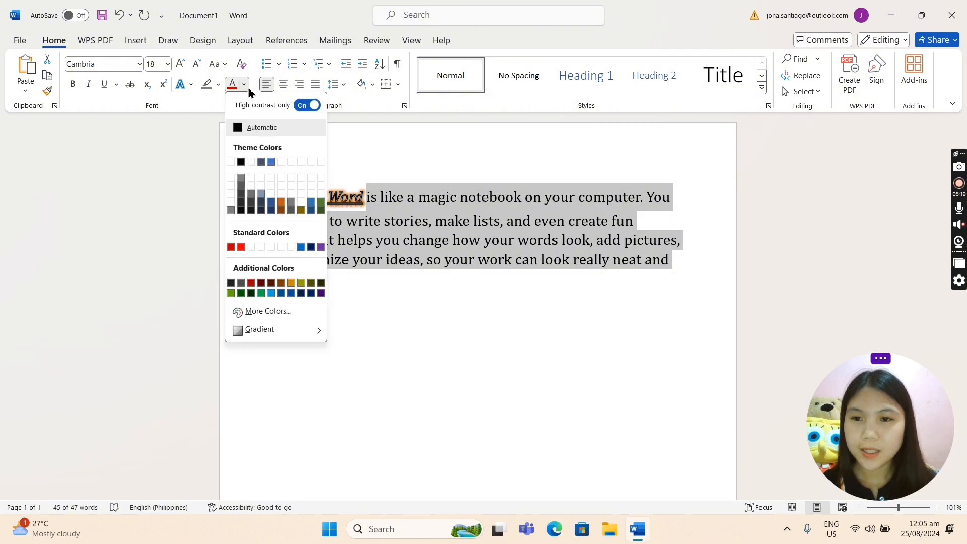
{"action": "left_click", "coordinate": [310, 294]}
{"action": "left_click", "coordinate": [362, 292]}
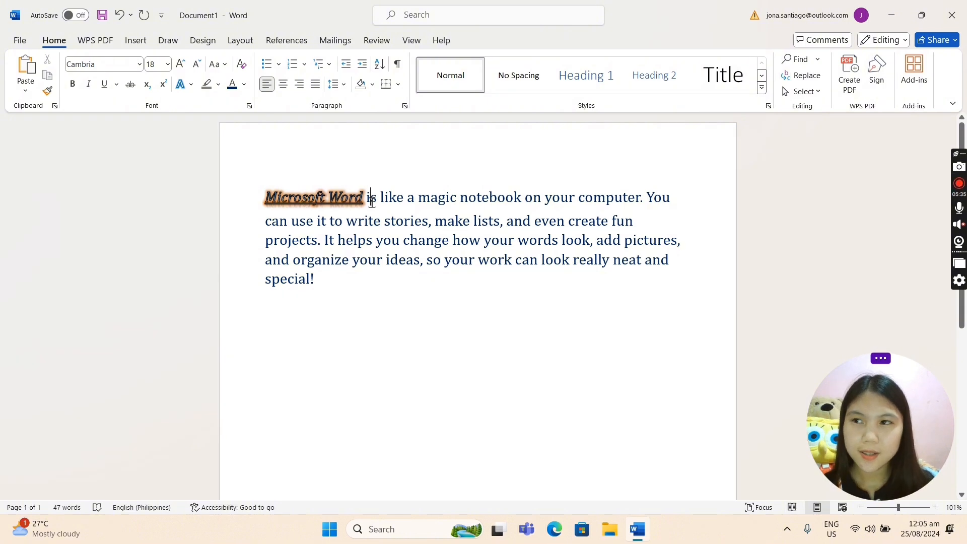
Change the font color of the text after "Microsoft Word" to dark red from the additional colors.
{"action": "left_click_drag", "start_coordinate": [372, 198], "coordinate": [410, 276]}
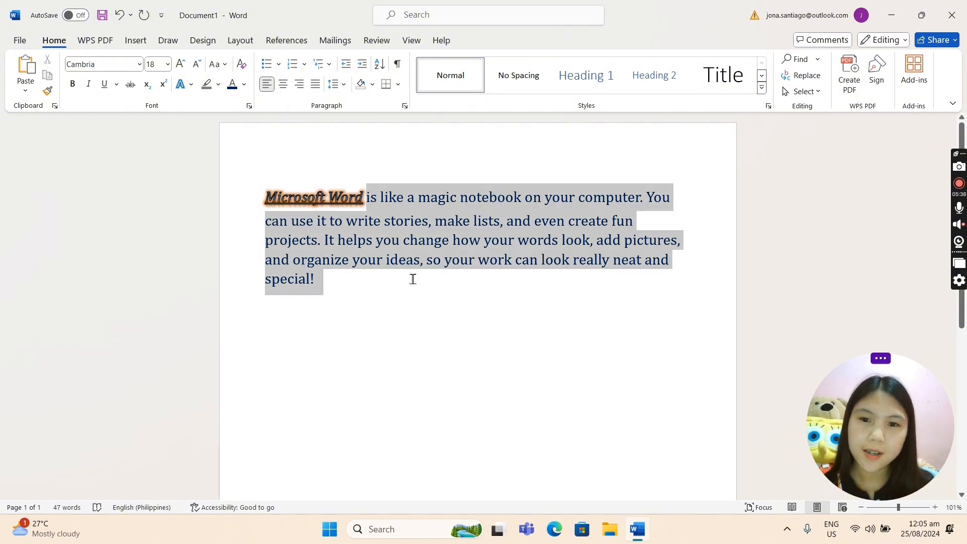
{"action": "left_click", "coordinate": [243, 85]}
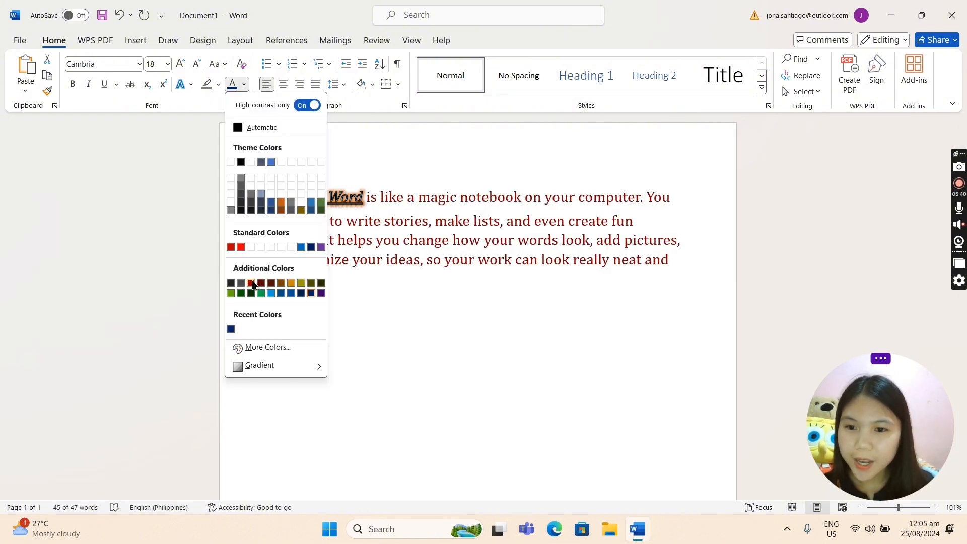
{"action": "left_click", "coordinate": [253, 285]}
{"action": "left_click", "coordinate": [445, 321]}
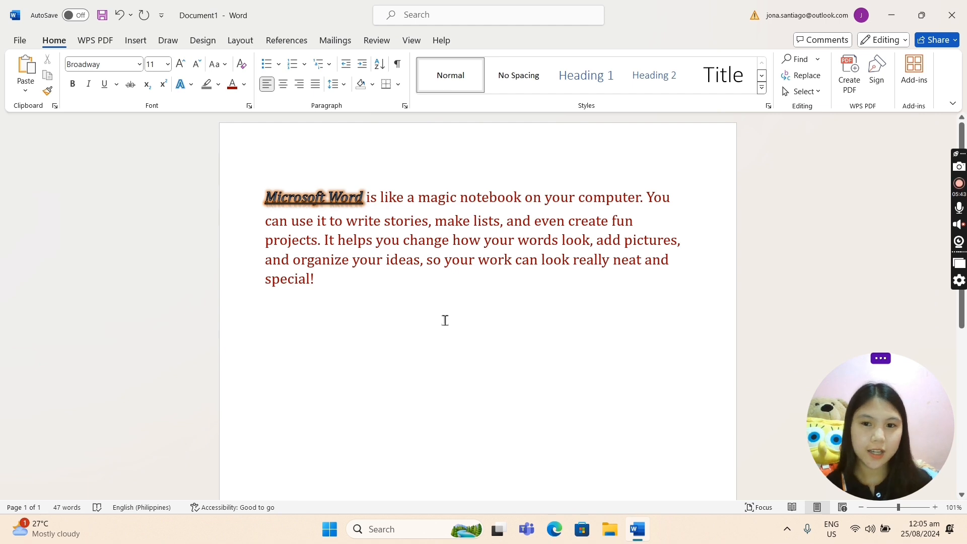
Change the font color of all text after "Microsoft Word" to dark blue from the additional colors.
{"action": "left_click", "coordinate": [244, 85]}
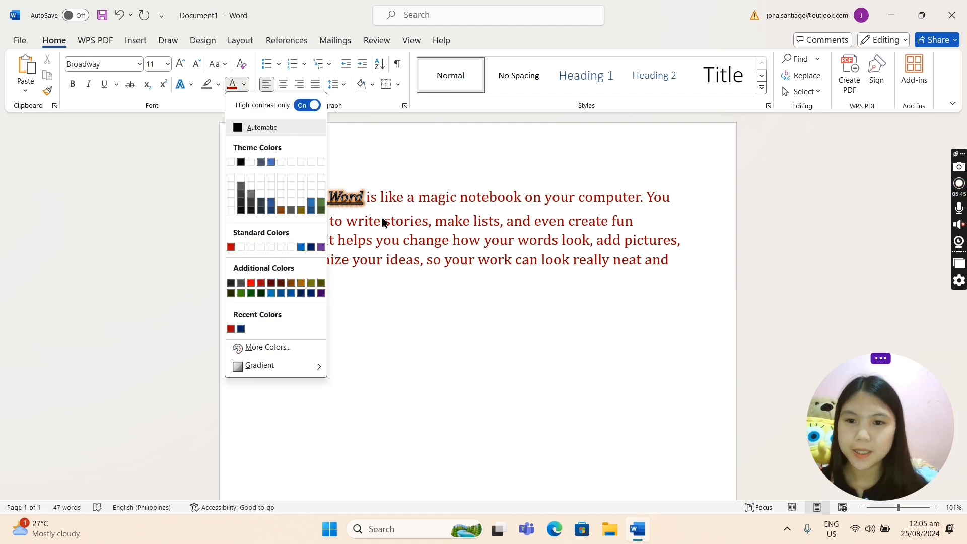
{"action": "left_click", "coordinate": [381, 215]}
{"action": "left_click", "coordinate": [370, 197]}
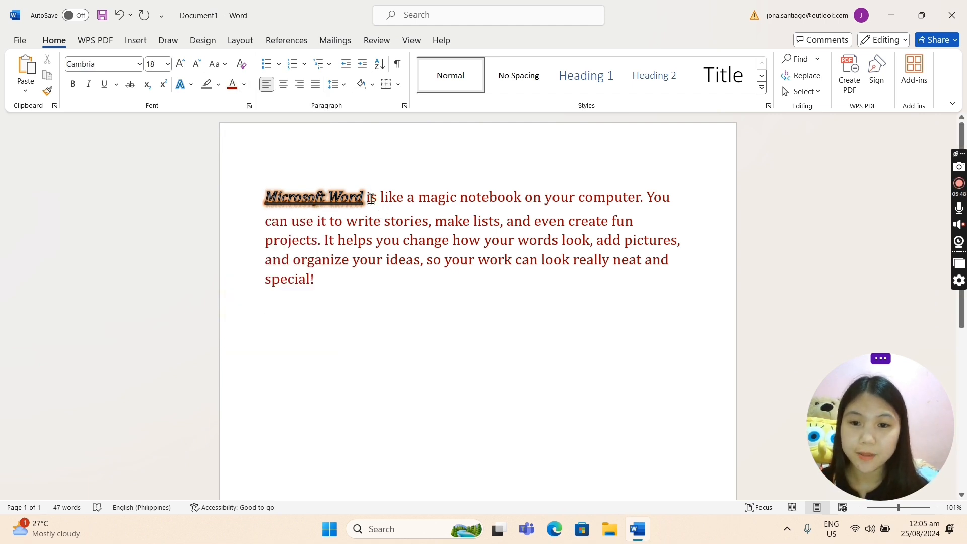
{"action": "left_click_drag", "start_coordinate": [370, 197], "coordinate": [398, 272]}
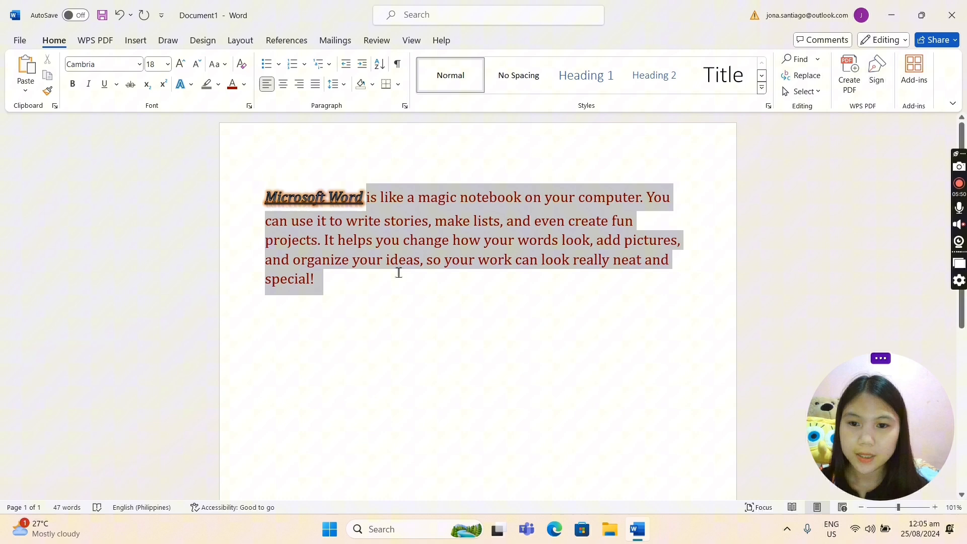
{"action": "left_click", "coordinate": [244, 85]}
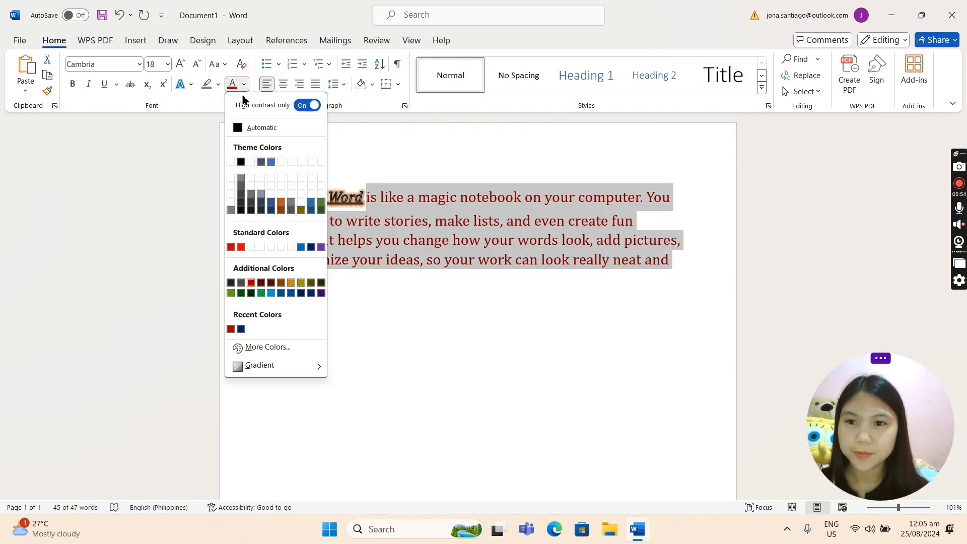
{"action": "left_click", "coordinate": [308, 294]}
{"action": "left_click", "coordinate": [325, 300]}
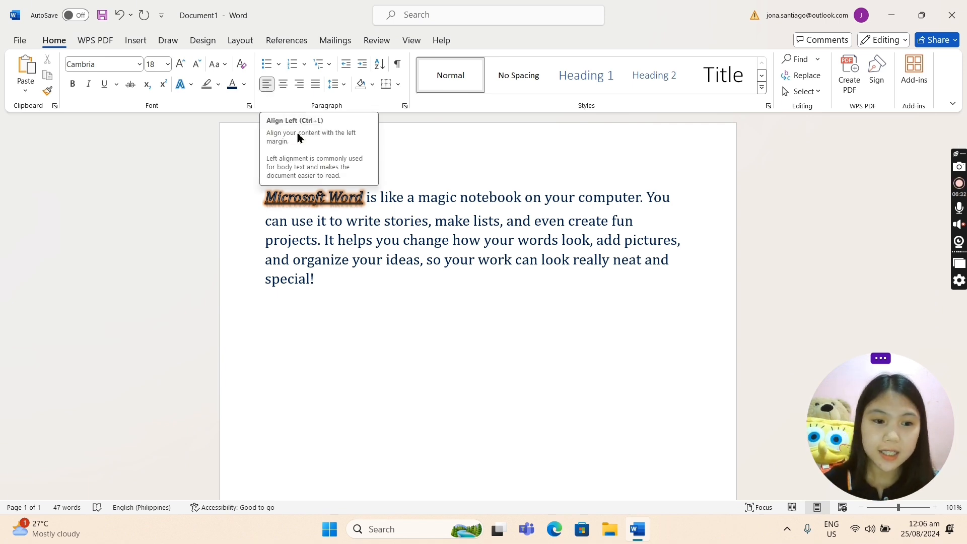
Center-align the whole paragraph, including "Microsoft Word", and clear the selection.
{"action": "left_click_drag", "start_coordinate": [263, 197], "coordinate": [352, 279]}
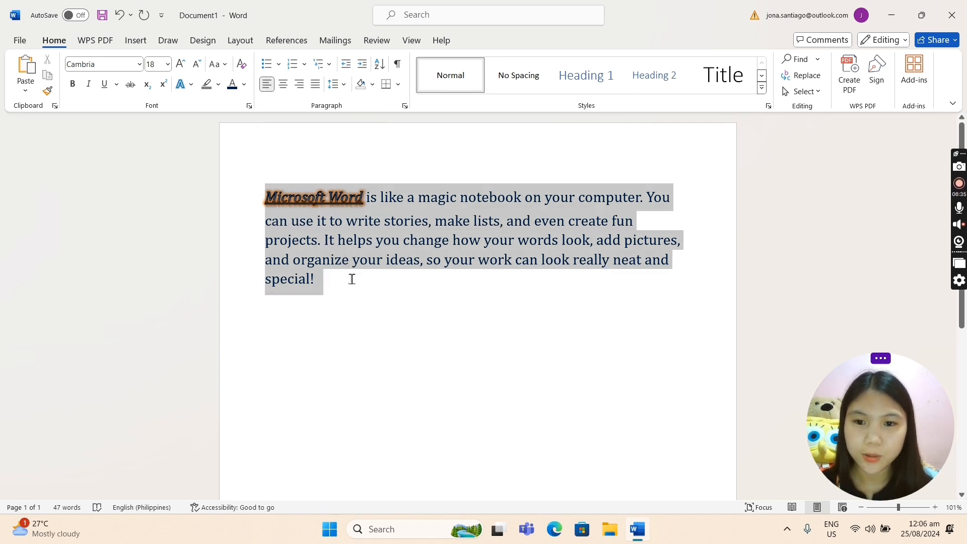
{"action": "left_click", "coordinate": [283, 85]}
{"action": "left_click", "coordinate": [565, 304]}
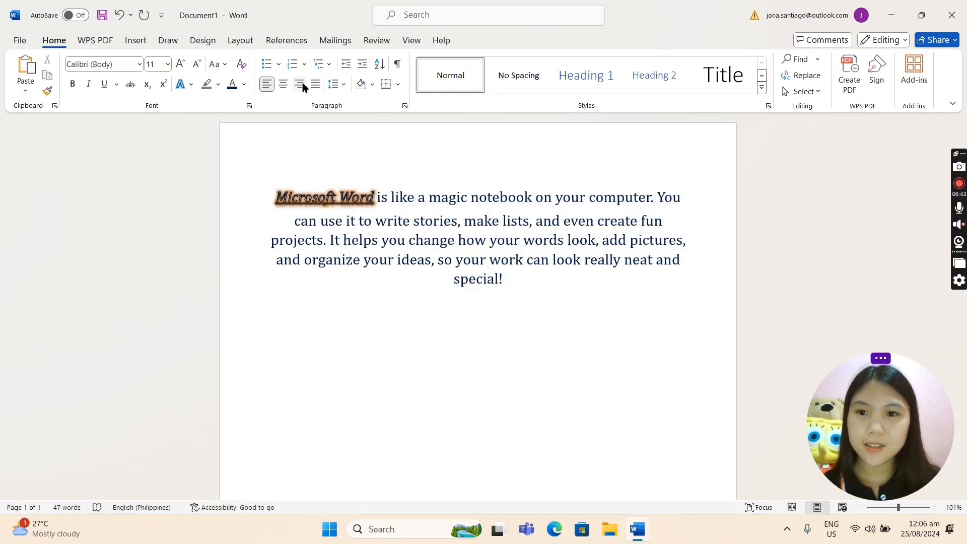
Align the entire paragraph to the right margin and deselect it.
{"action": "left_click_drag", "start_coordinate": [277, 192], "coordinate": [511, 278]}
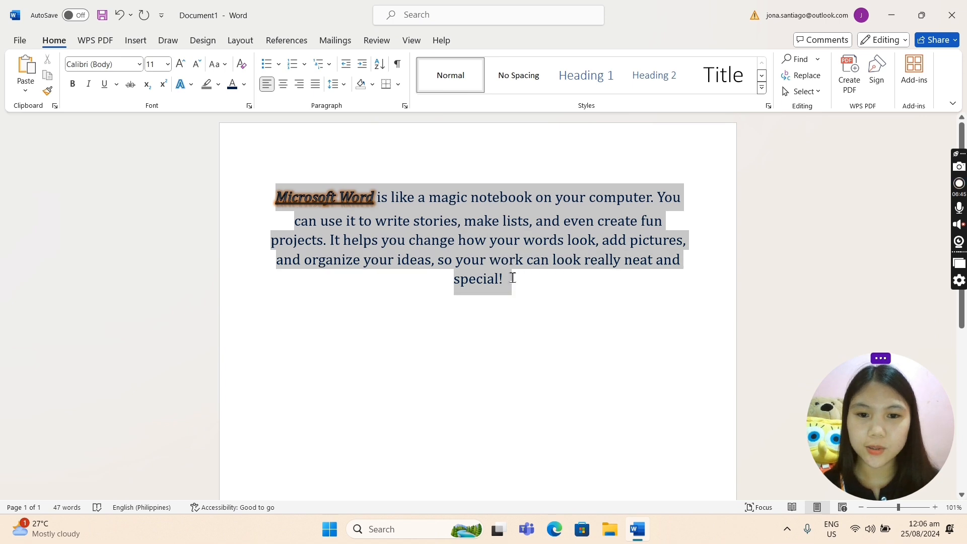
{"action": "left_click", "coordinate": [299, 84]}
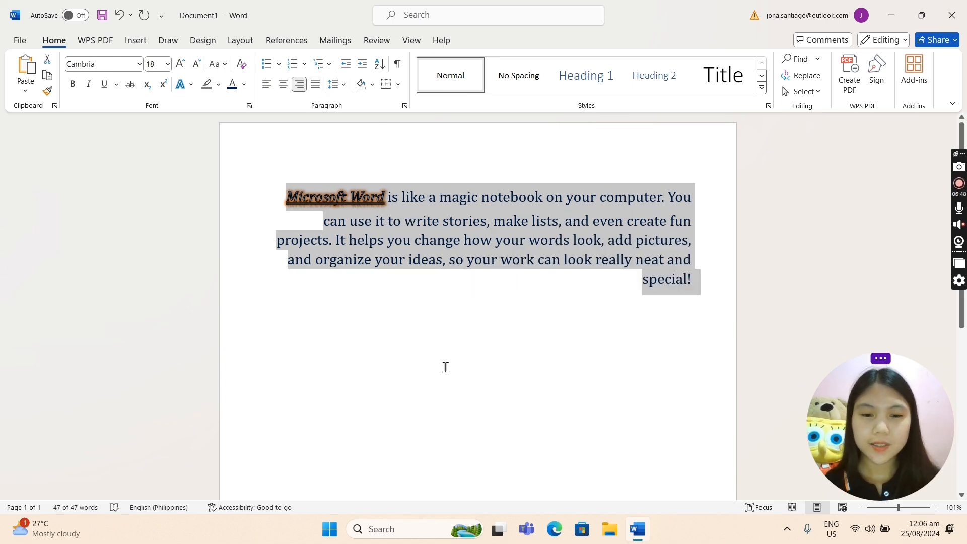
{"action": "left_click", "coordinate": [451, 373]}
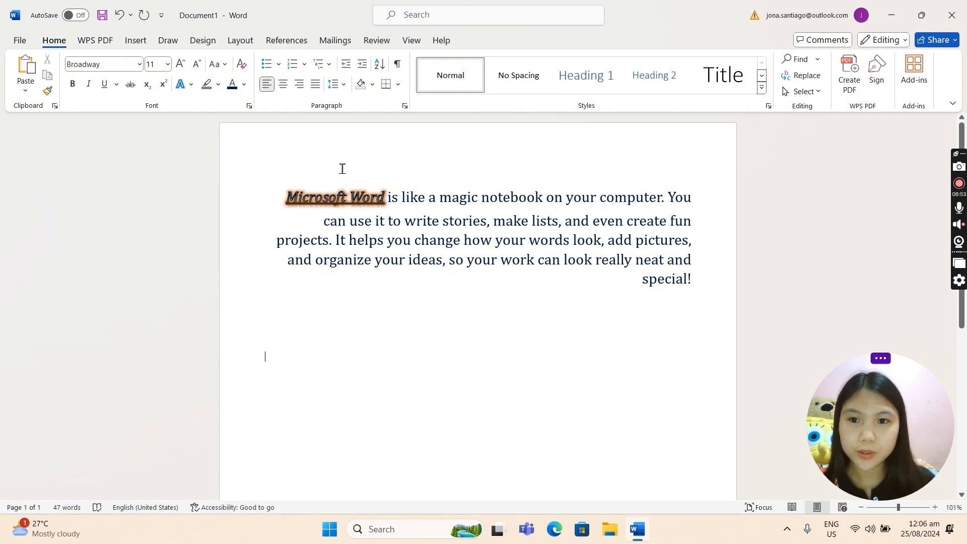
Justify the whole paragraph between both margins and place the cursor after "special!".
{"action": "left_click_drag", "start_coordinate": [289, 193], "coordinate": [702, 278]}
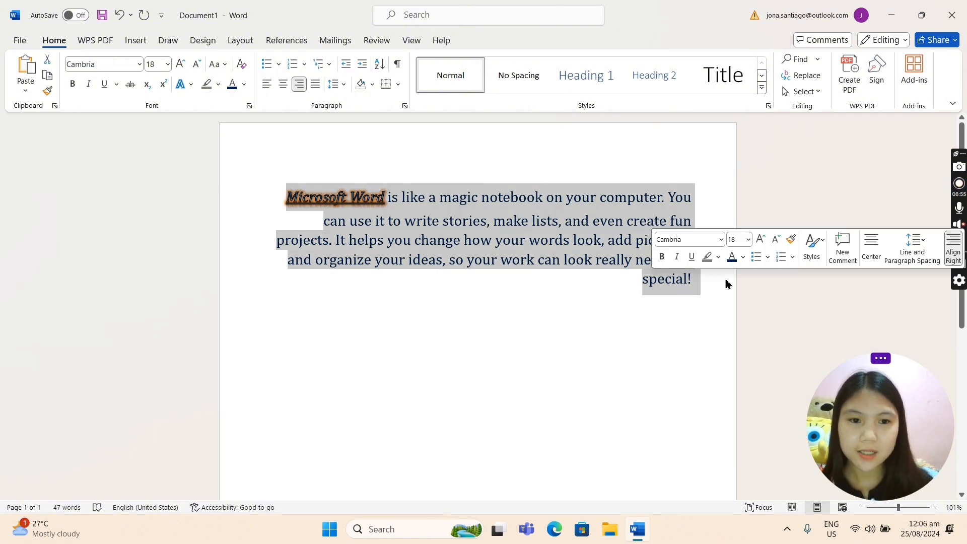
{"action": "left_click", "coordinate": [316, 88]}
{"action": "left_click", "coordinate": [636, 290]}
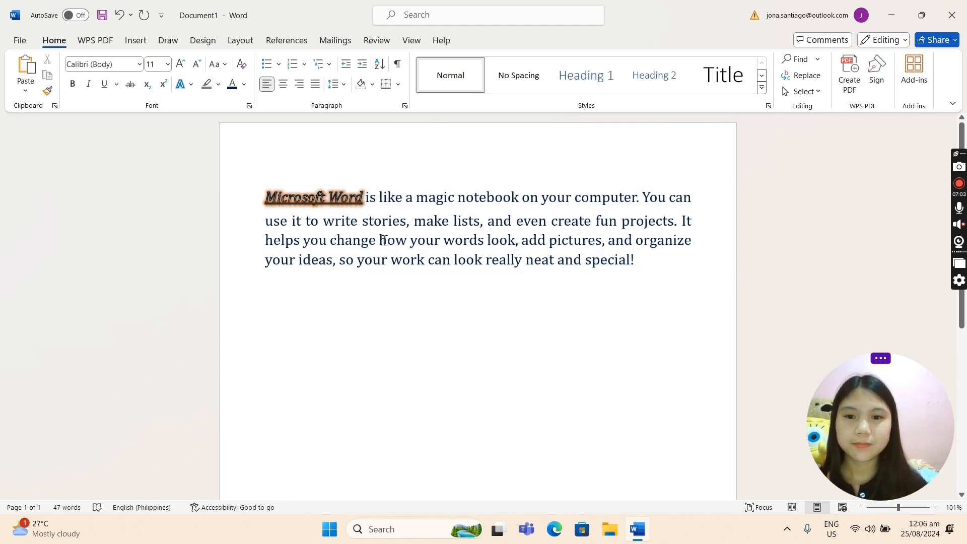
{"action": "left_click", "coordinate": [651, 257]}
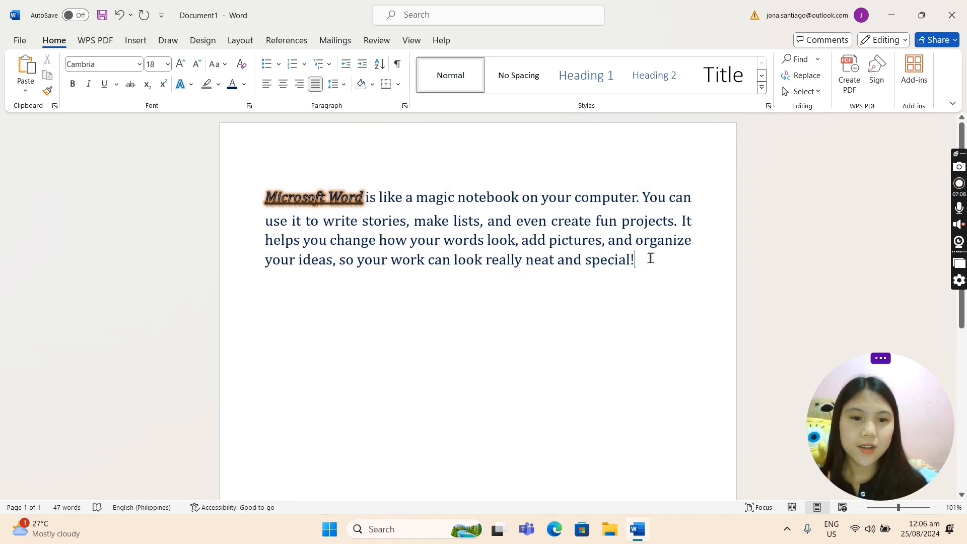